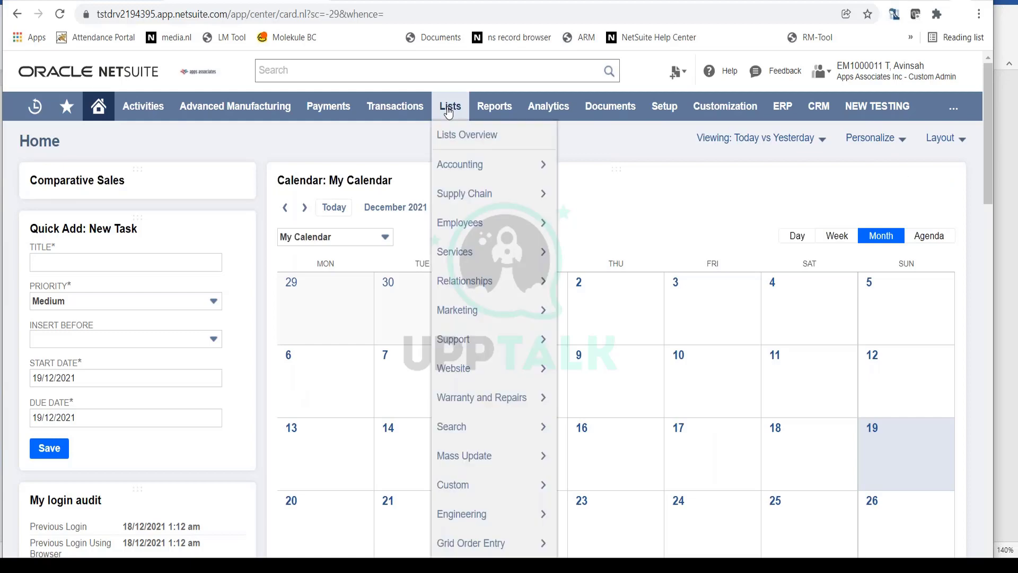
- Open the Customers list and start a new customer record
mouse_move(528, 281)
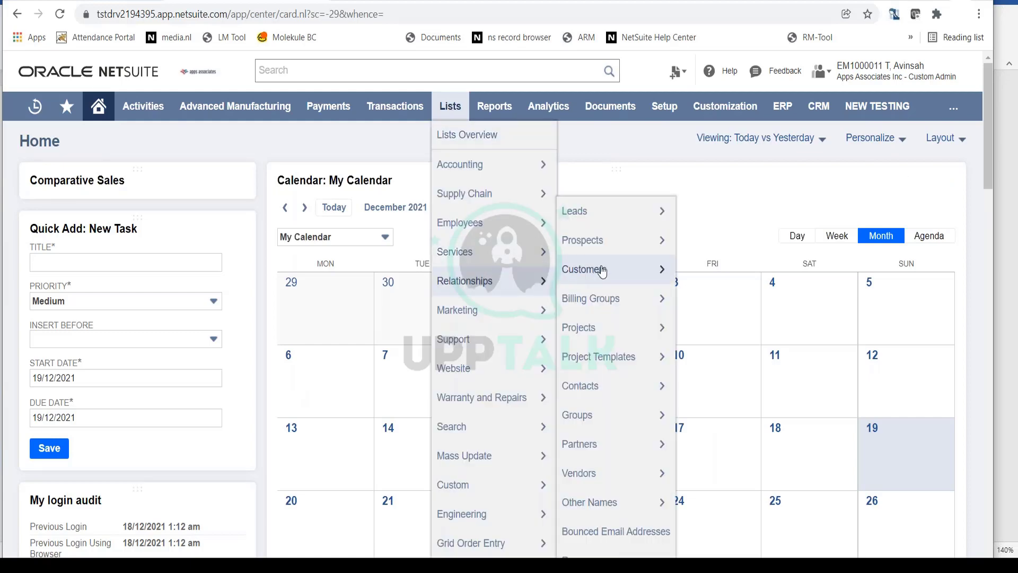
mouse_move(603, 272)
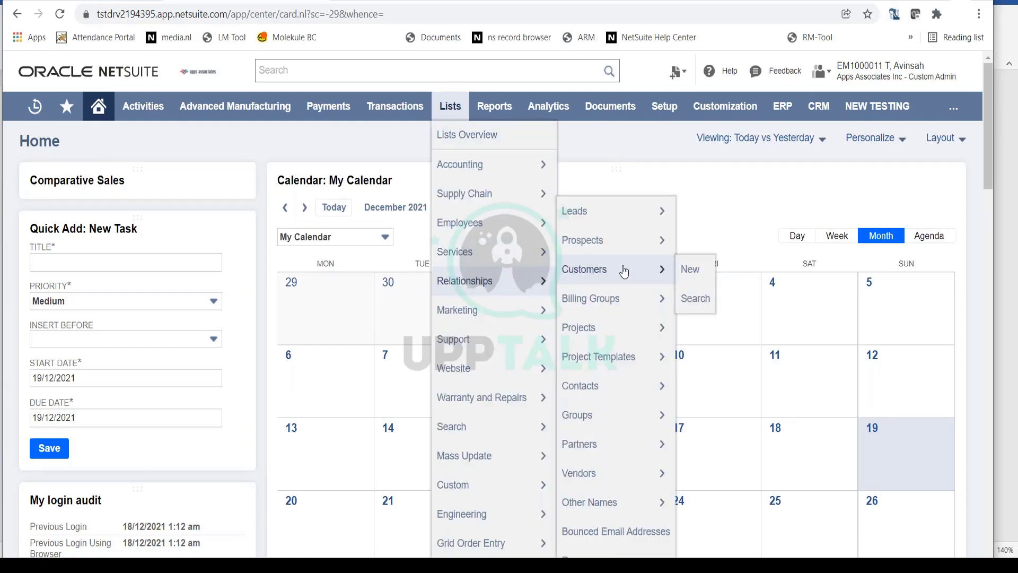
click(624, 271)
click(623, 270)
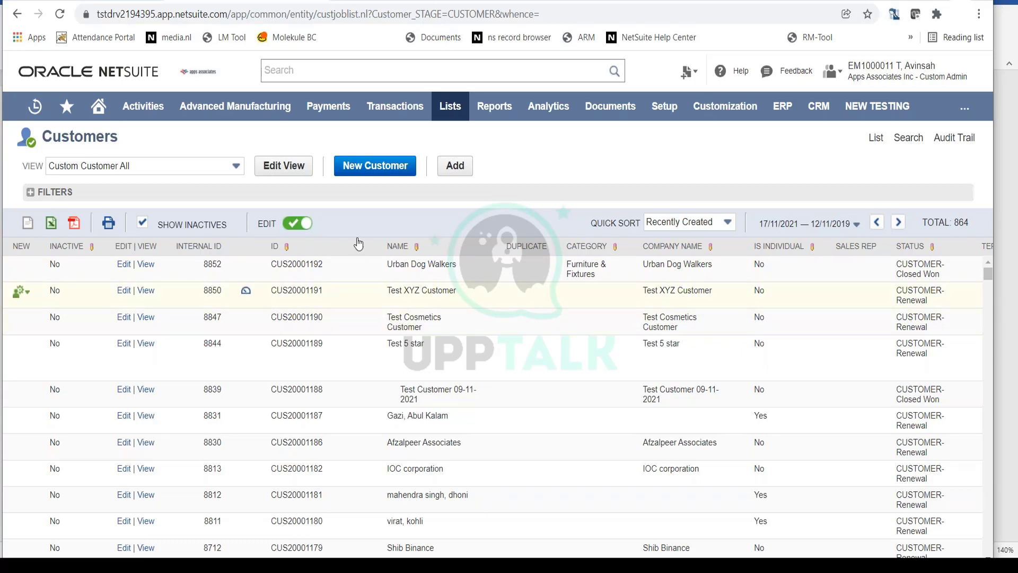
click(377, 174)
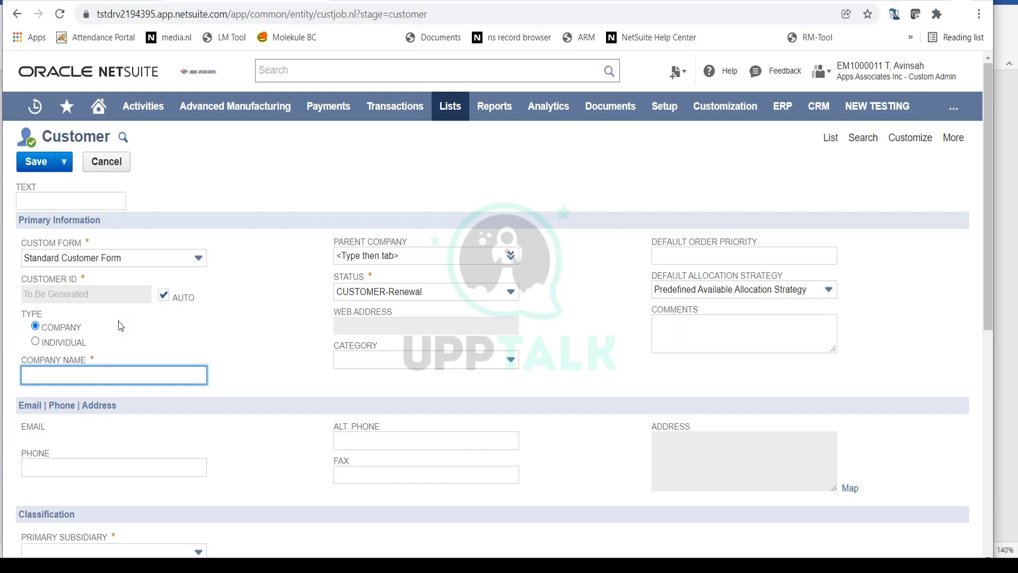
click(36, 341)
scroll(76, 349, down, 2)
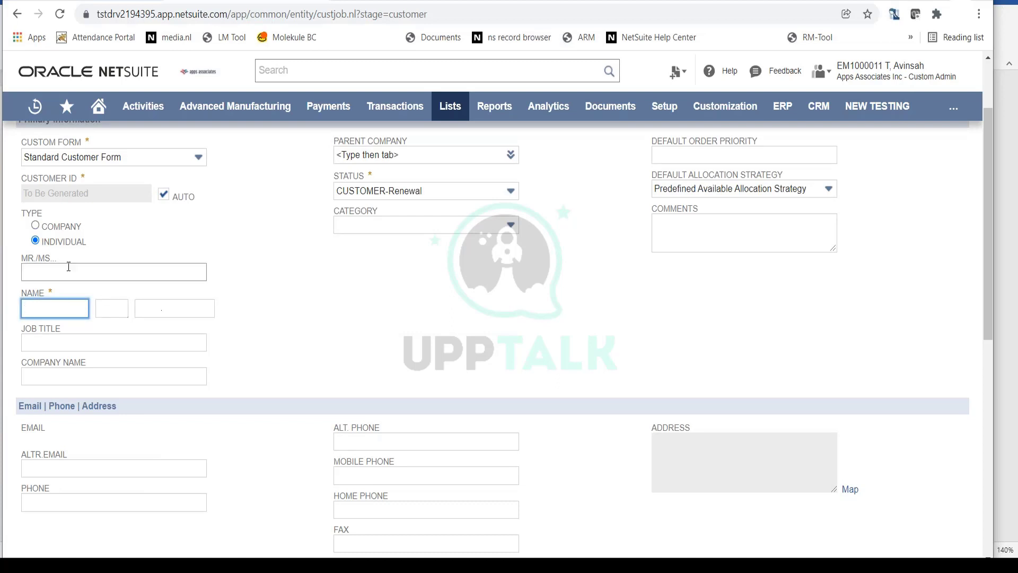
click(36, 225)
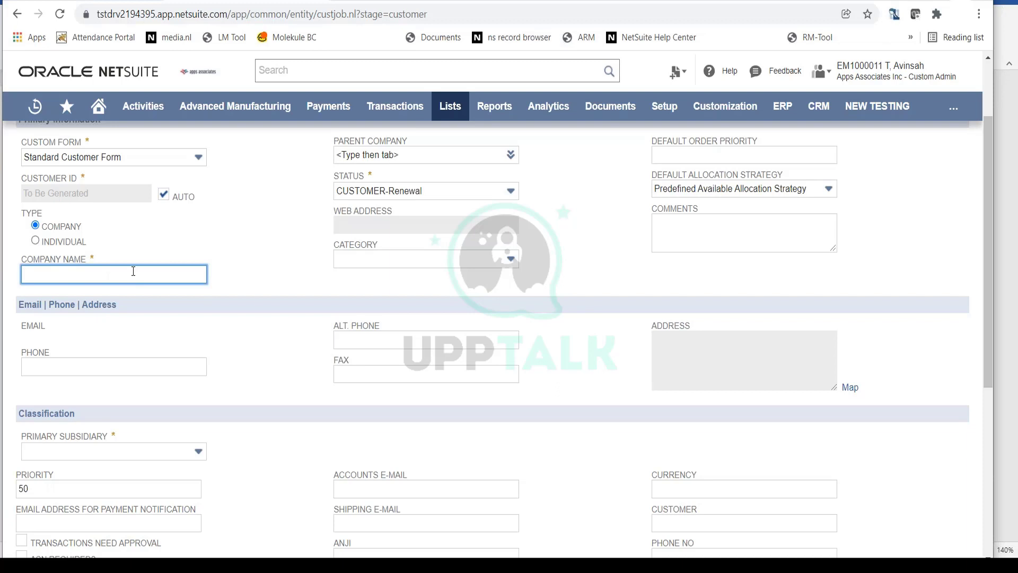
- Enter Samsung Inc. Cust as the company name and set the status to CUSTOMER-Closed Won
text(Samsung Inc. Cust)
click(250, 255)
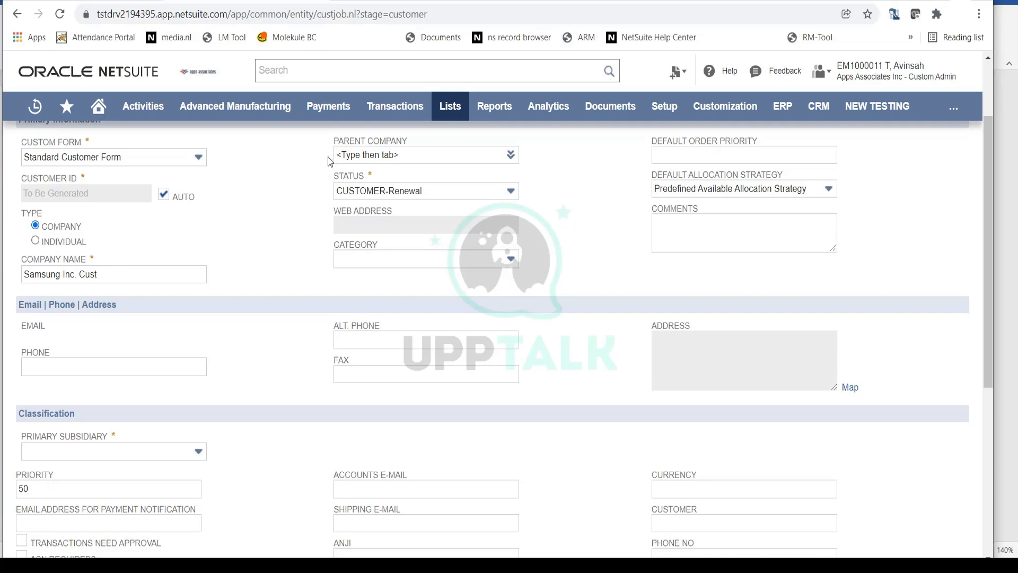
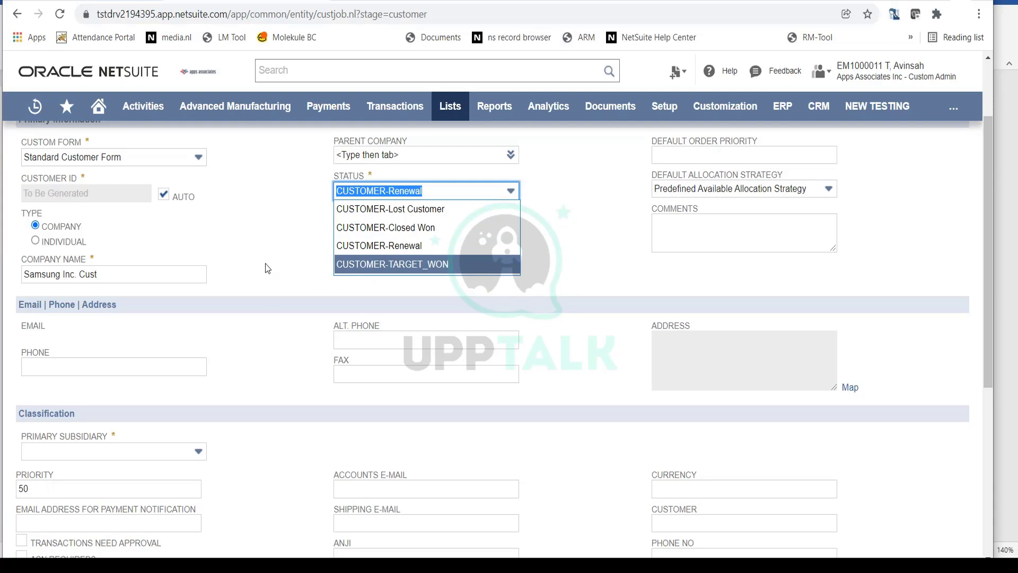
click(385, 228)
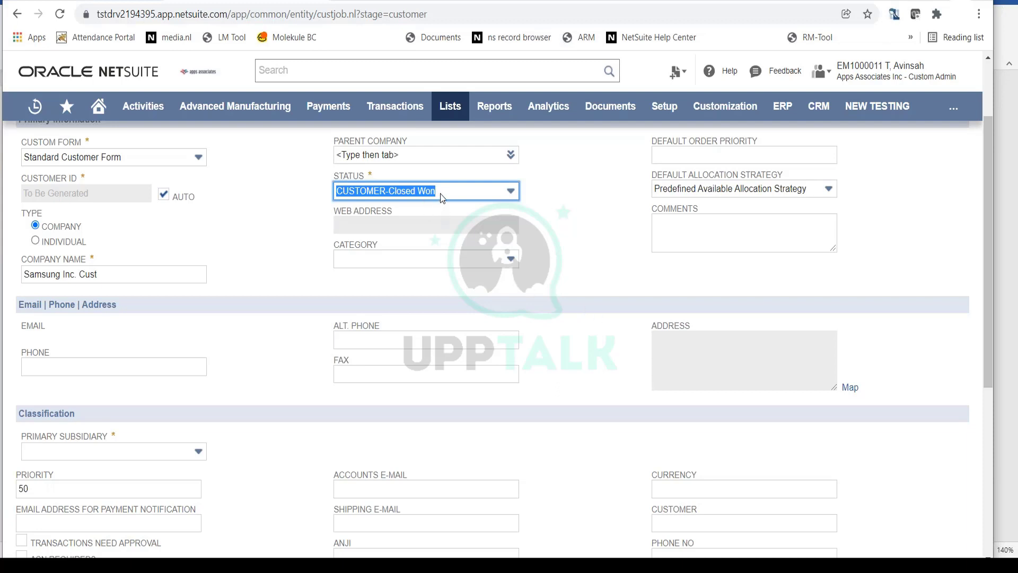
click(501, 259)
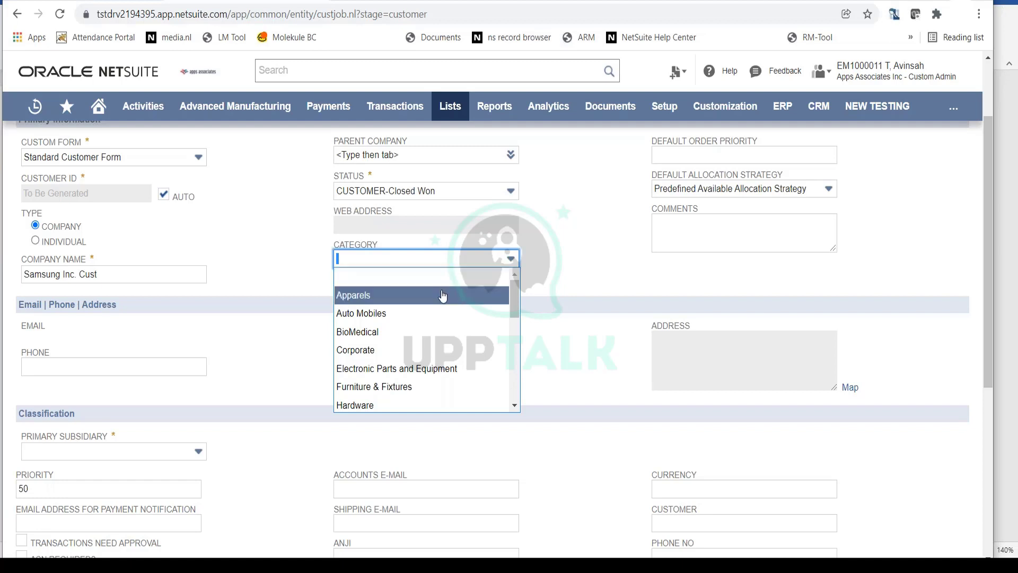
drag(517, 300, 517, 356)
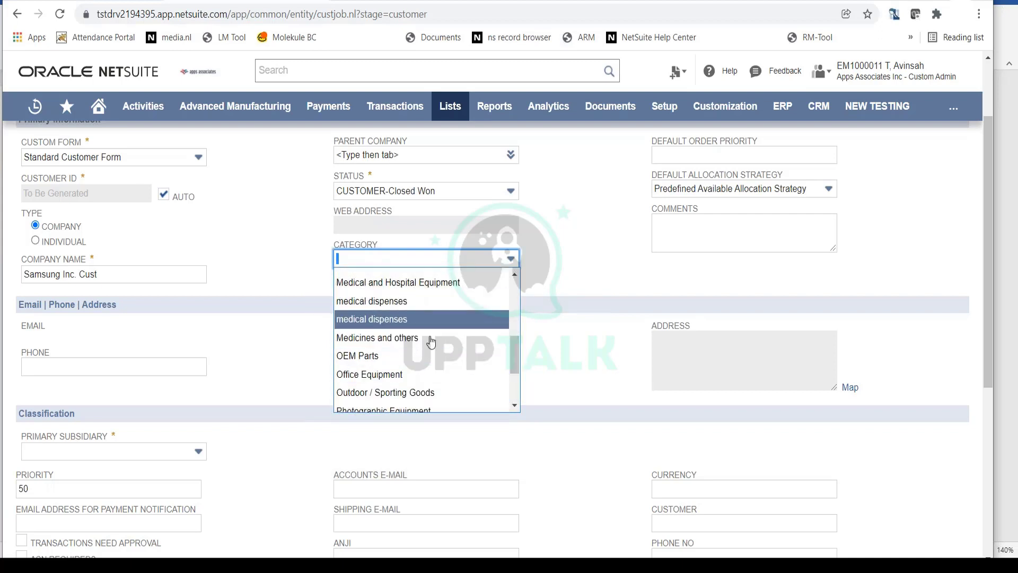
drag(520, 357, 537, 249)
click(535, 236)
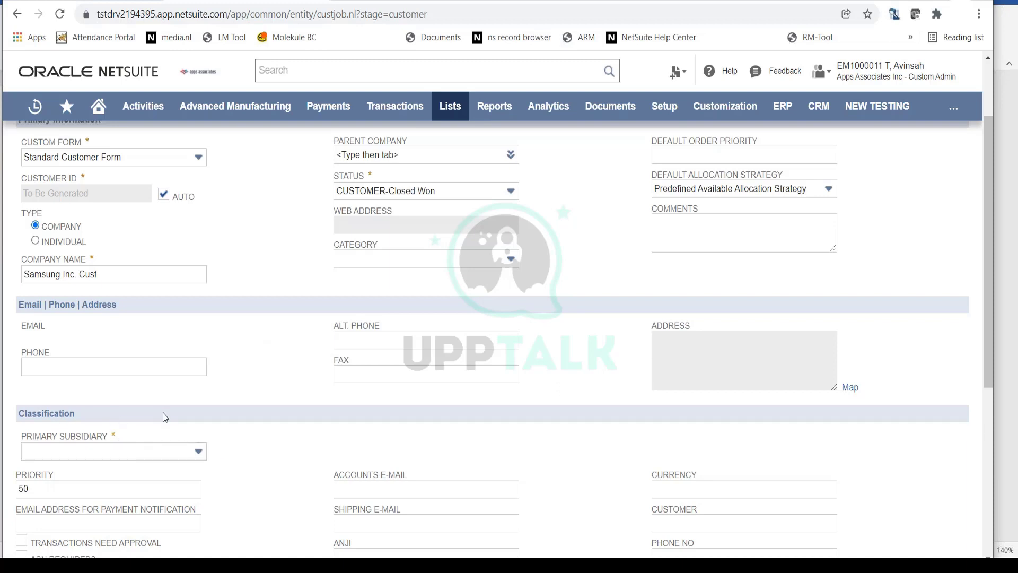
- Set the customer's primary subsidiary to GTS CORP
click(187, 452)
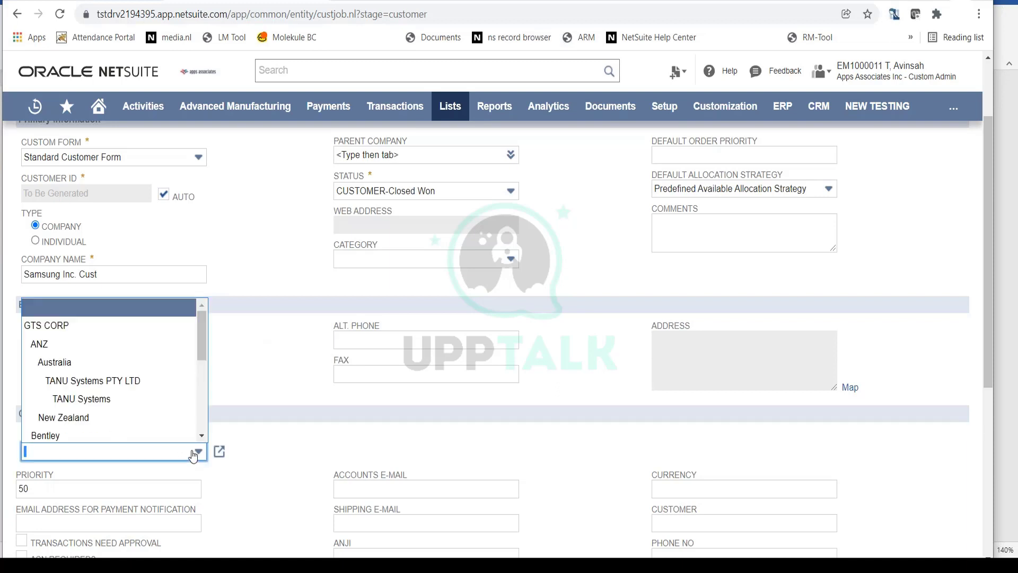
click(143, 335)
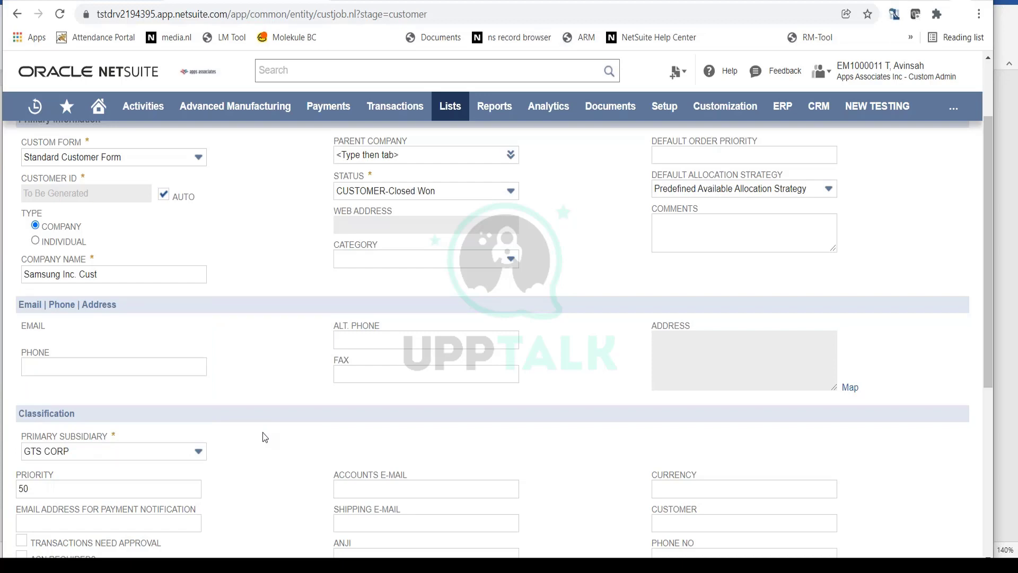
- Examine the customer form's main fields, its contact, partner and address sections, and the address entry form
scroll(262, 431, down, 5)
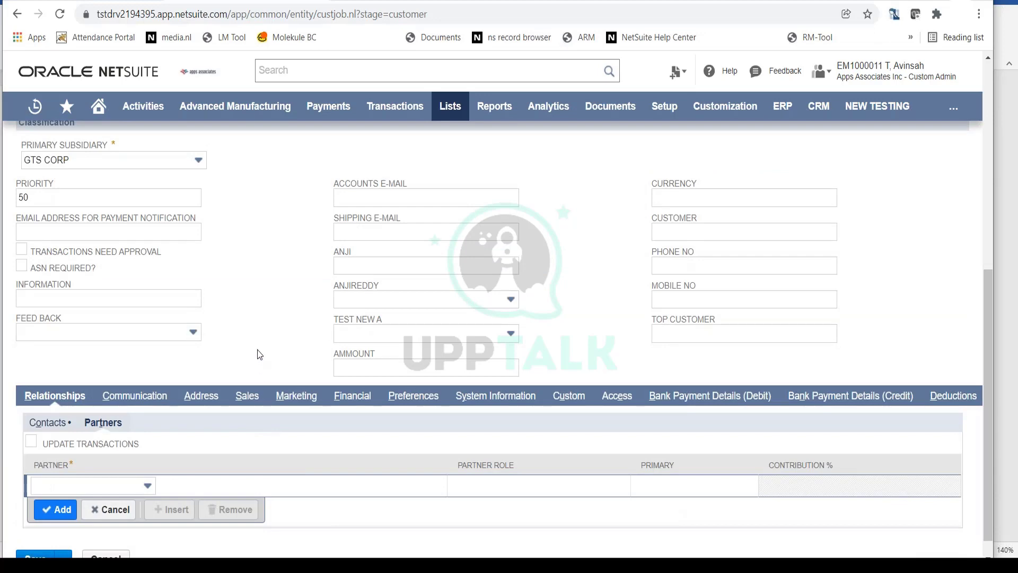
scroll(257, 349, up, 7)
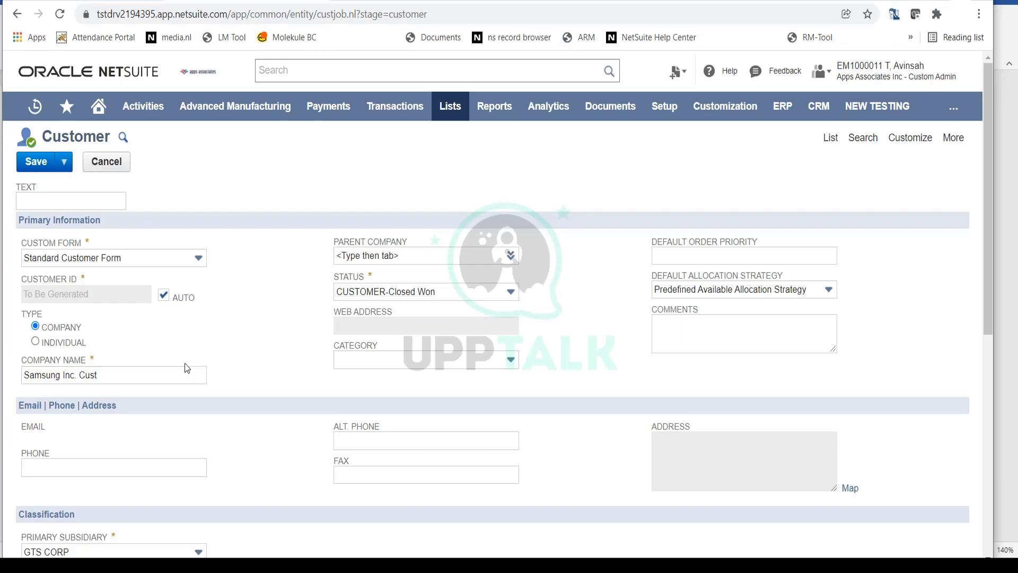
scroll(186, 369, down, 4)
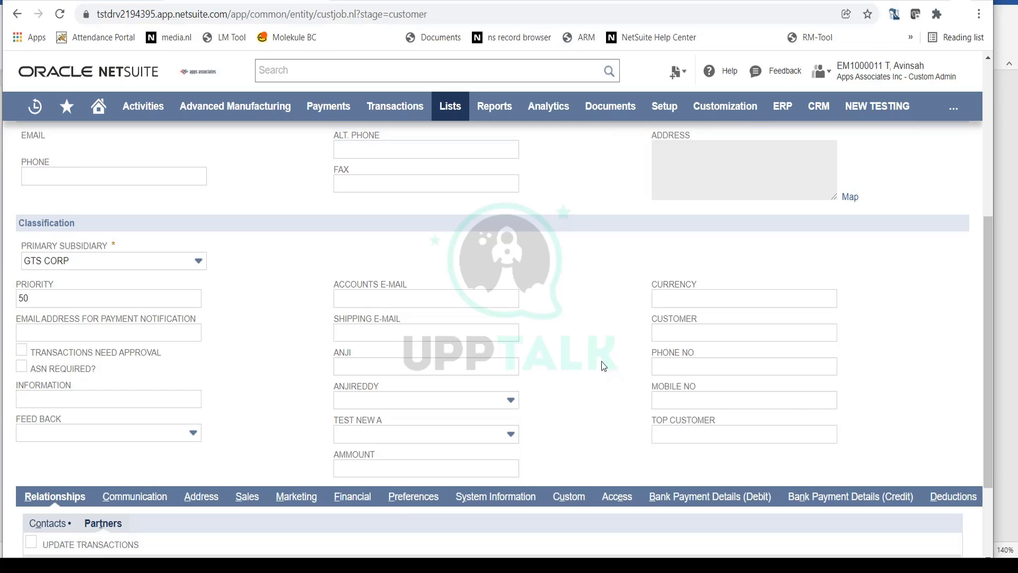
scroll(600, 362, down, 2)
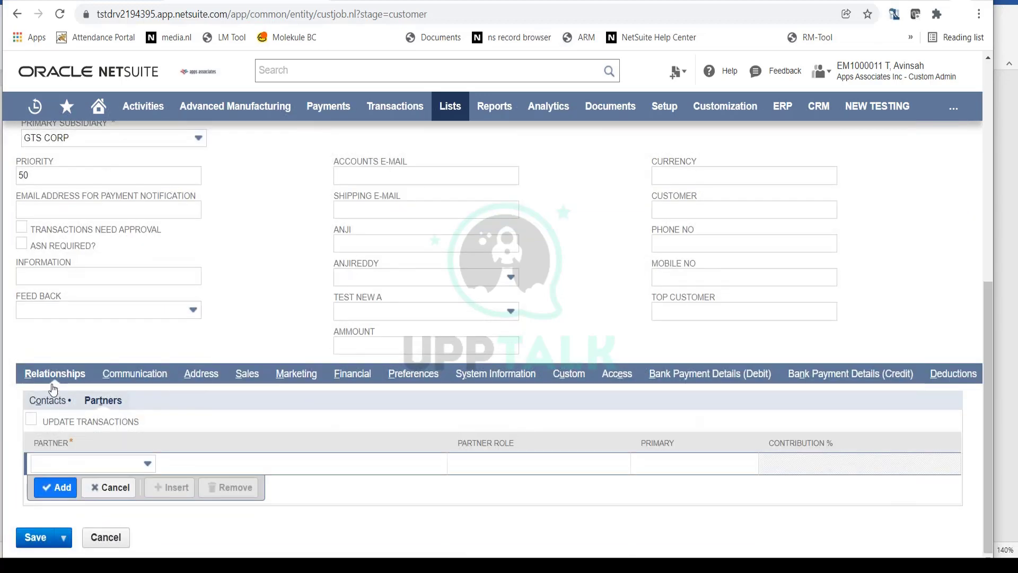
click(49, 401)
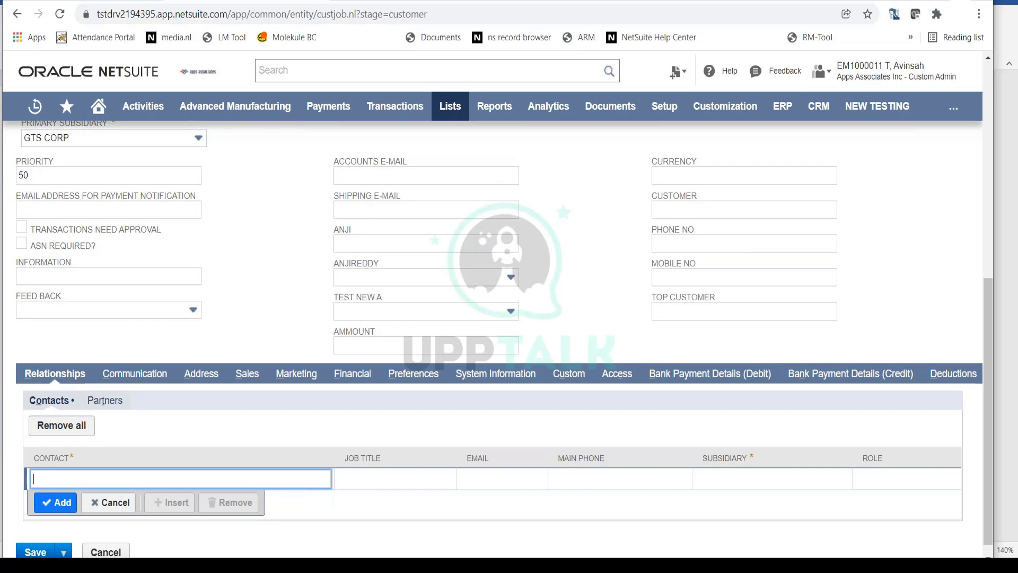
click(111, 401)
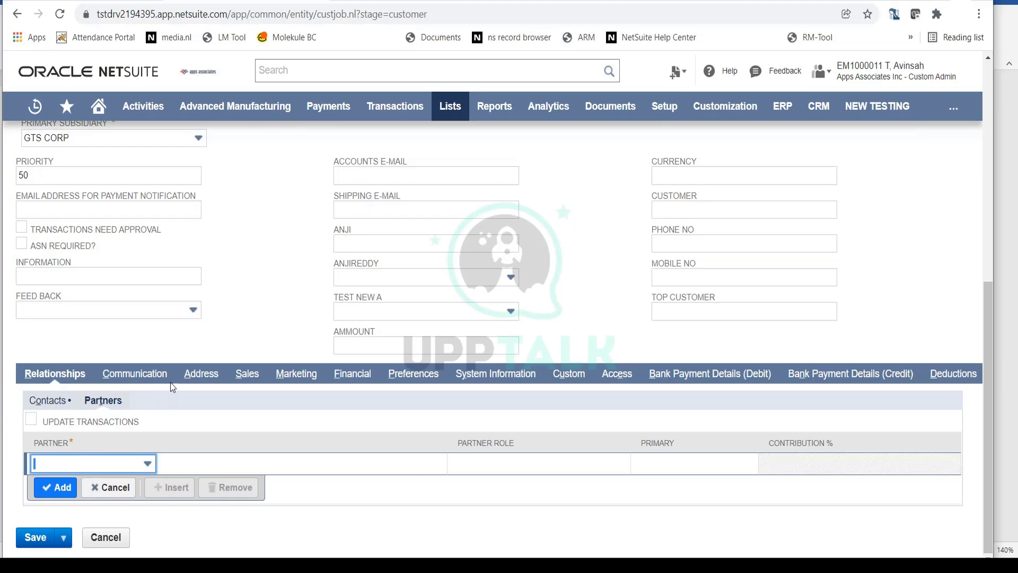
click(197, 375)
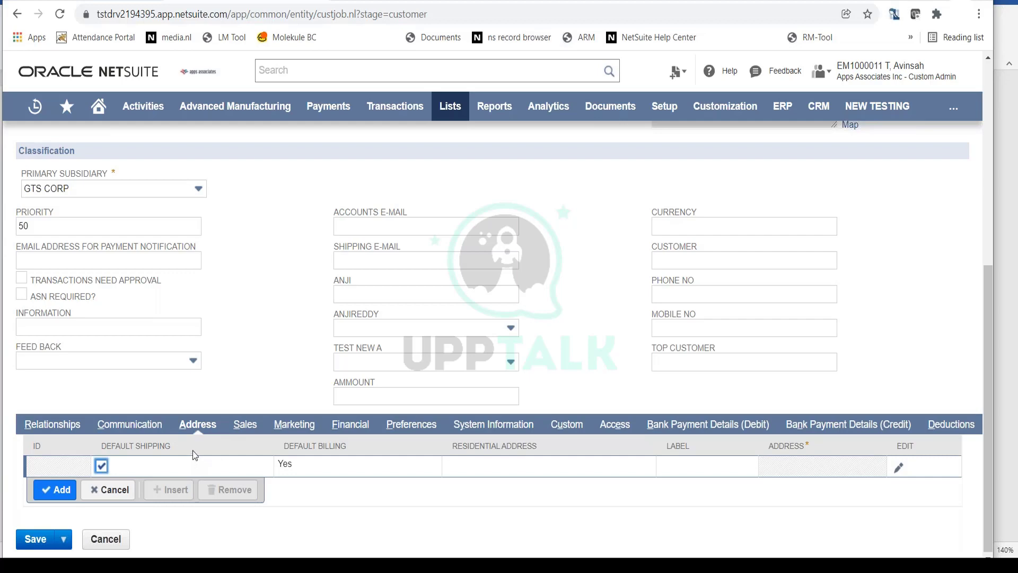
click(898, 470)
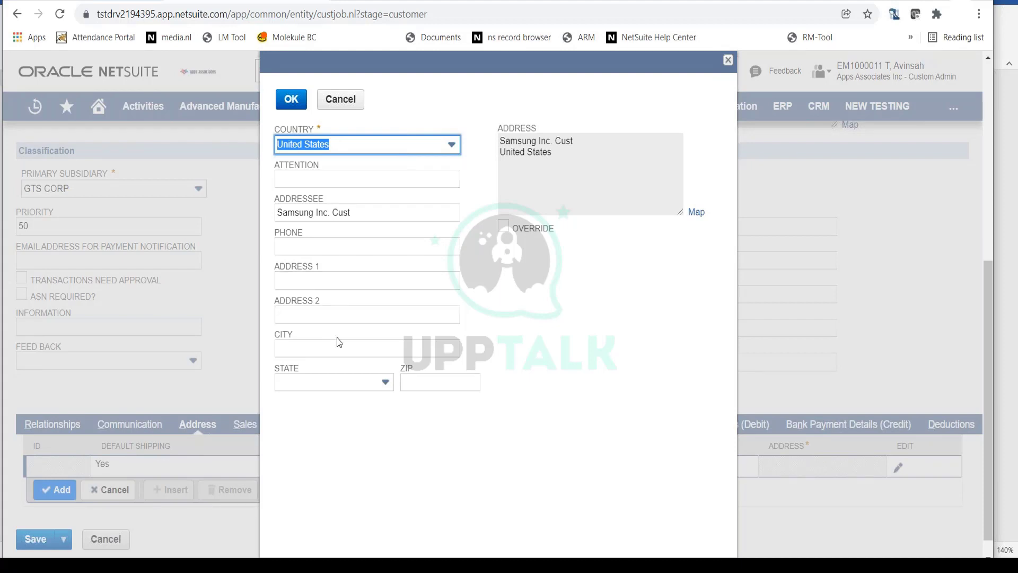
click(334, 104)
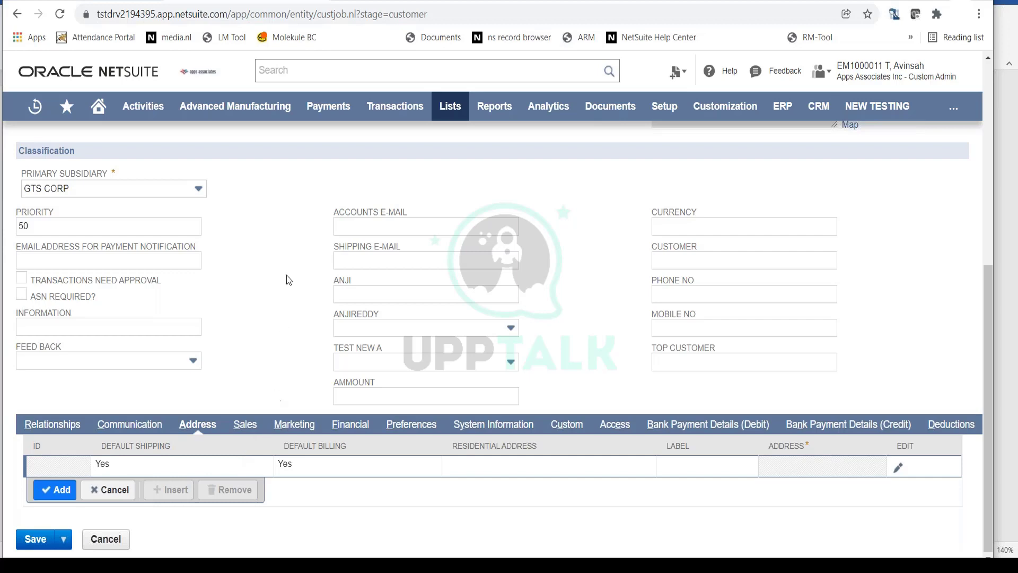
- Add an employee to the customer's sales team as primary member with the Sales Rep role
click(245, 423)
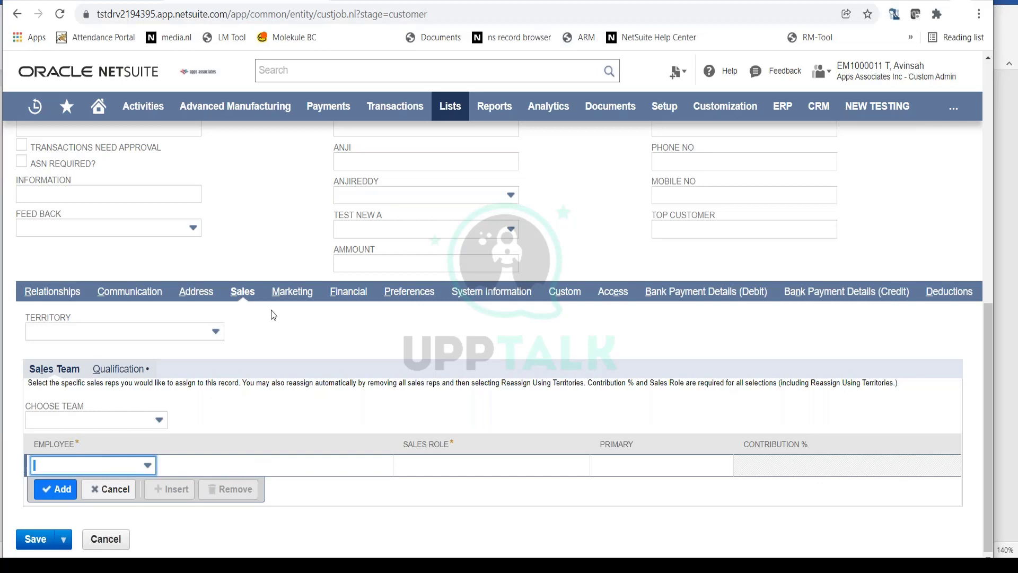
click(143, 467)
scroll(152, 388, down, 5)
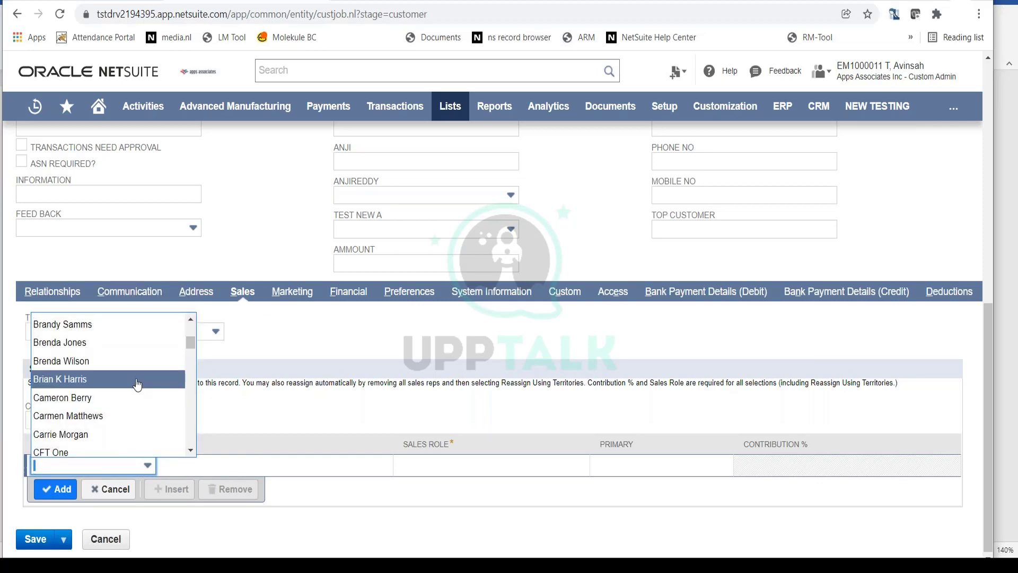
scroll(143, 399, up, 5)
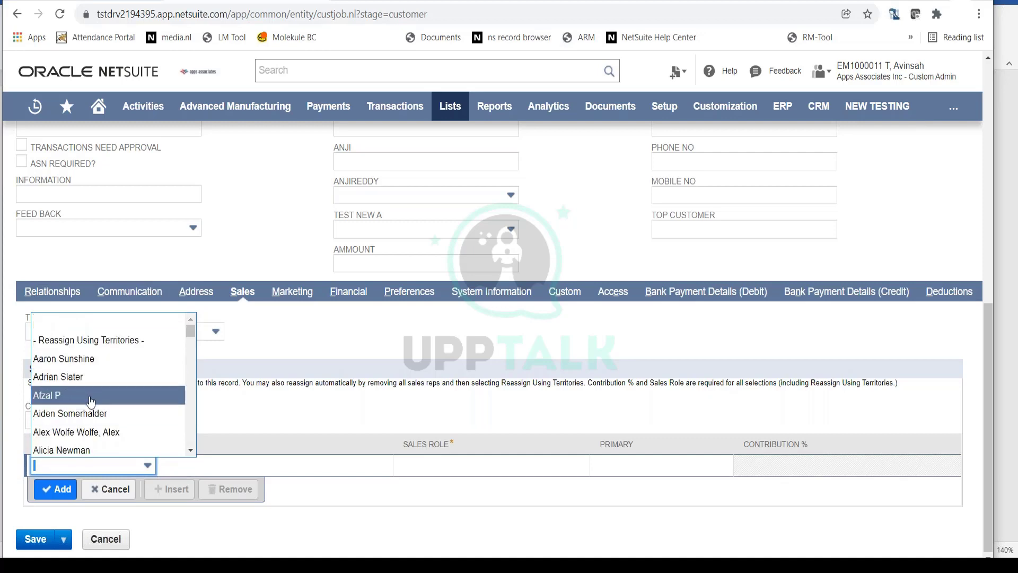
click(106, 380)
click(409, 462)
click(317, 470)
click(302, 520)
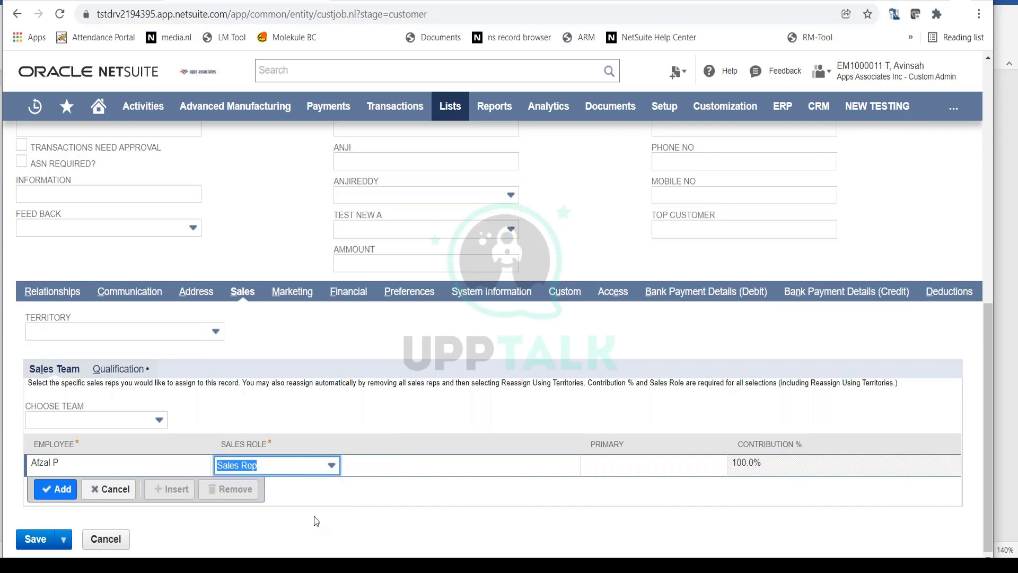
click(558, 470)
click(508, 466)
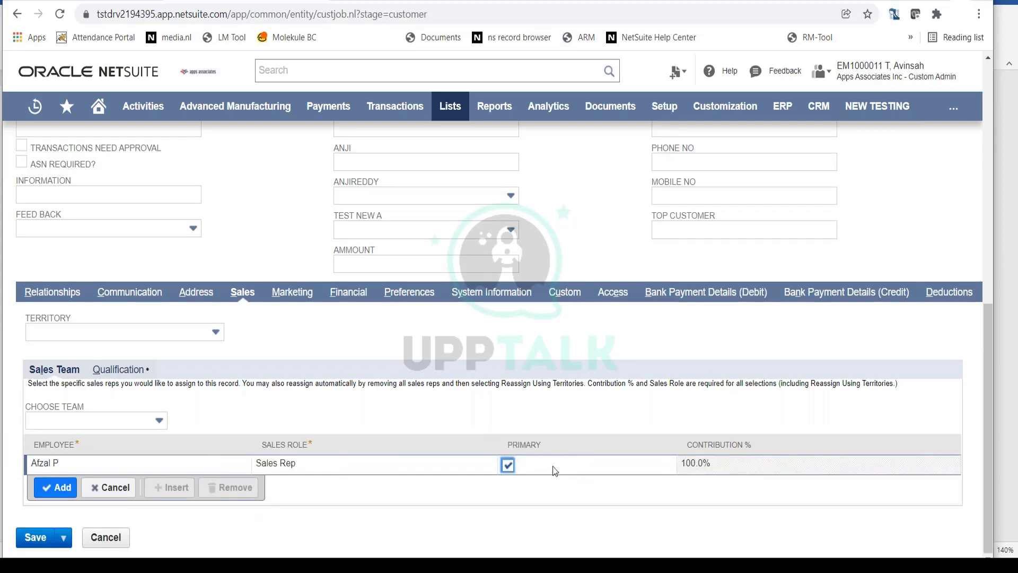
click(57, 487)
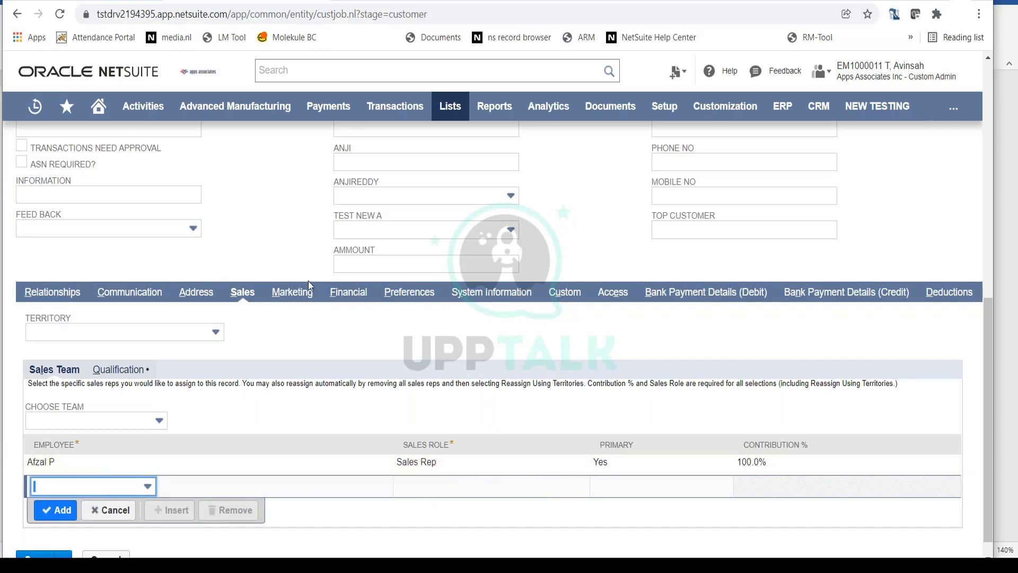
- Set the default receivables account in the customer's financial details to 1201 Accounts Receivable
scroll(310, 279, up, 1)
scroll(310, 279, up, 6)
scroll(266, 378, down, 8)
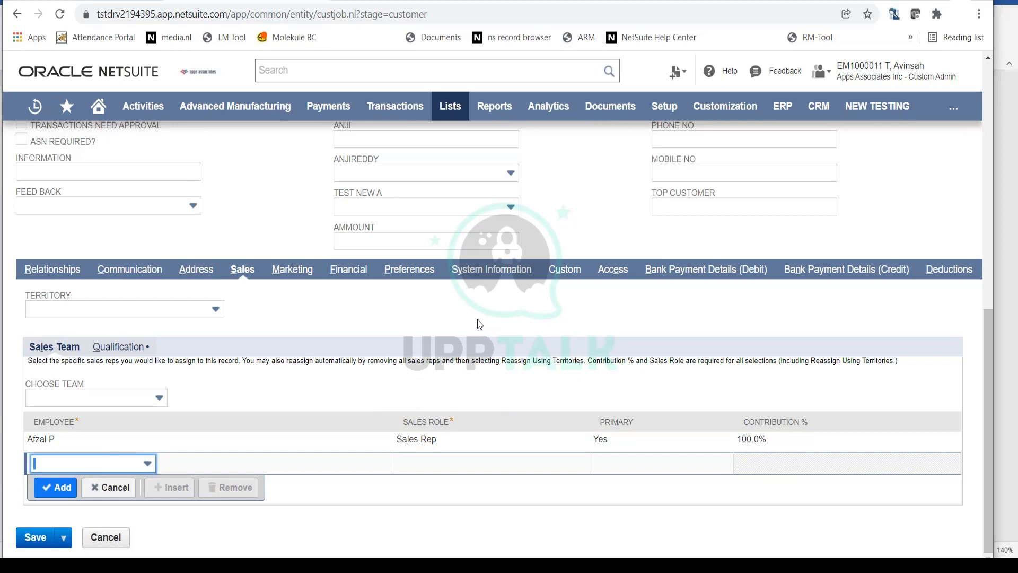
click(350, 274)
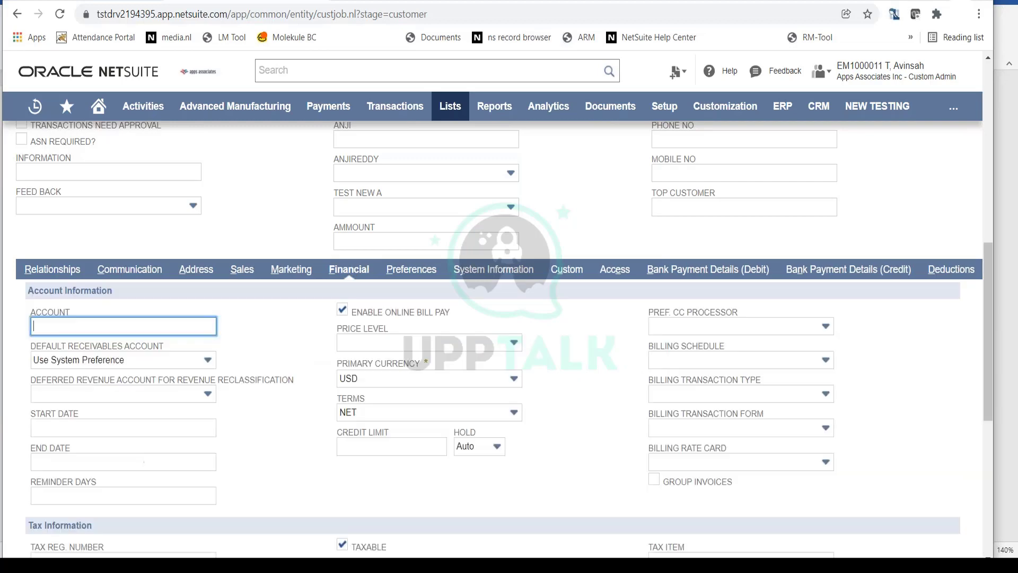
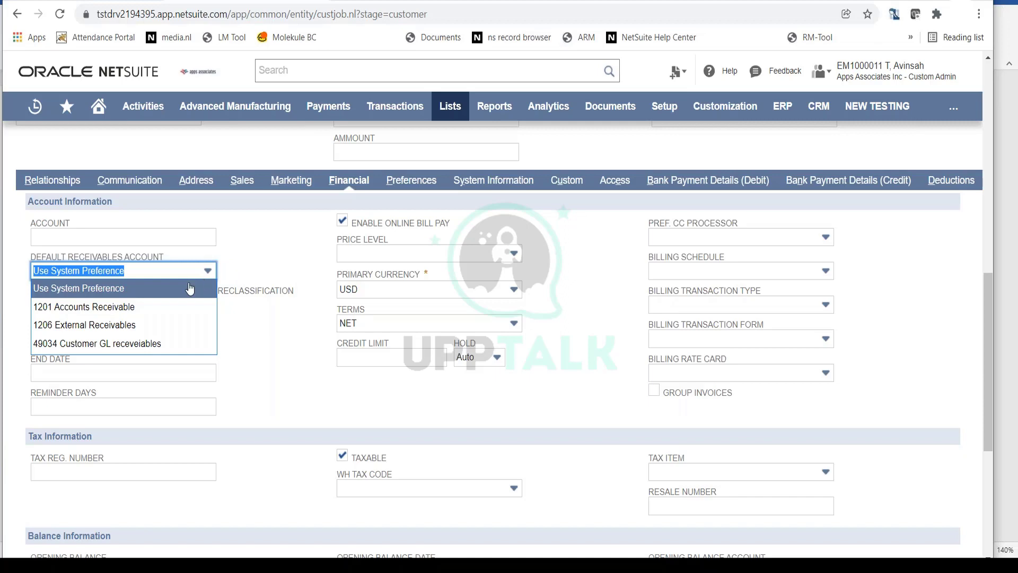
click(150, 309)
click(300, 393)
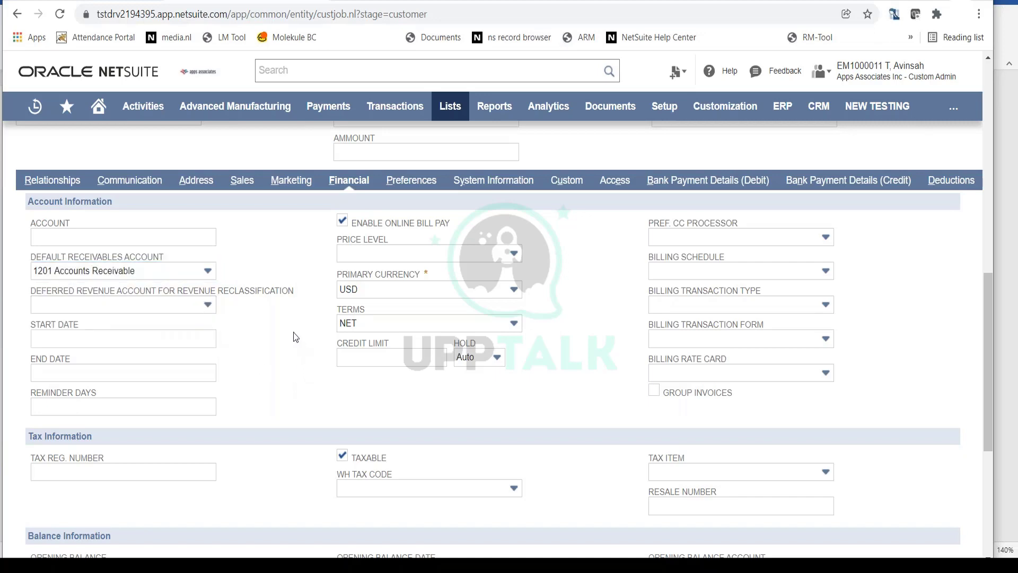
- Try the 15% Discount Level as the customer's price level, and set it back to List Price
click(503, 258)
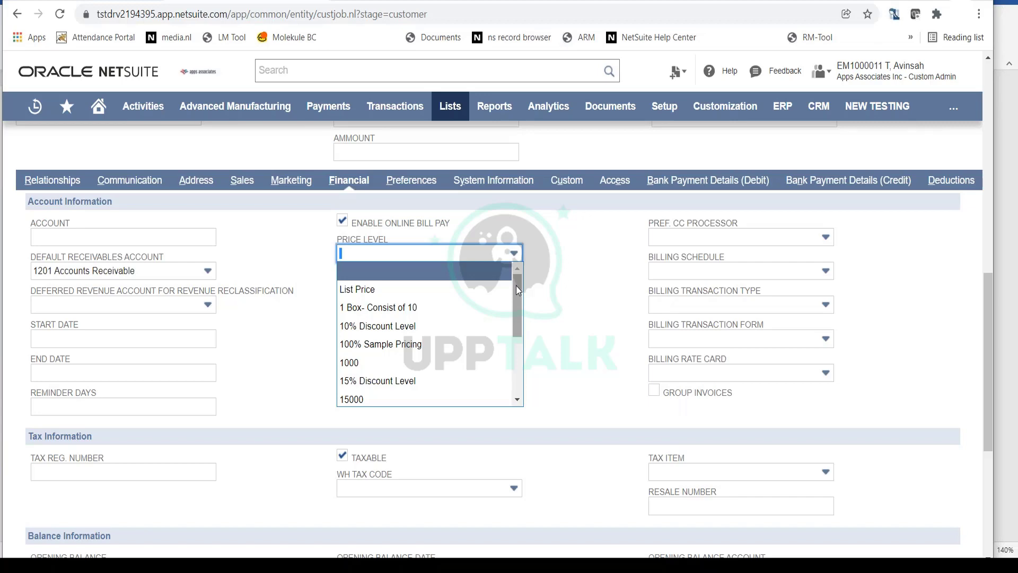
drag(517, 286, 531, 263)
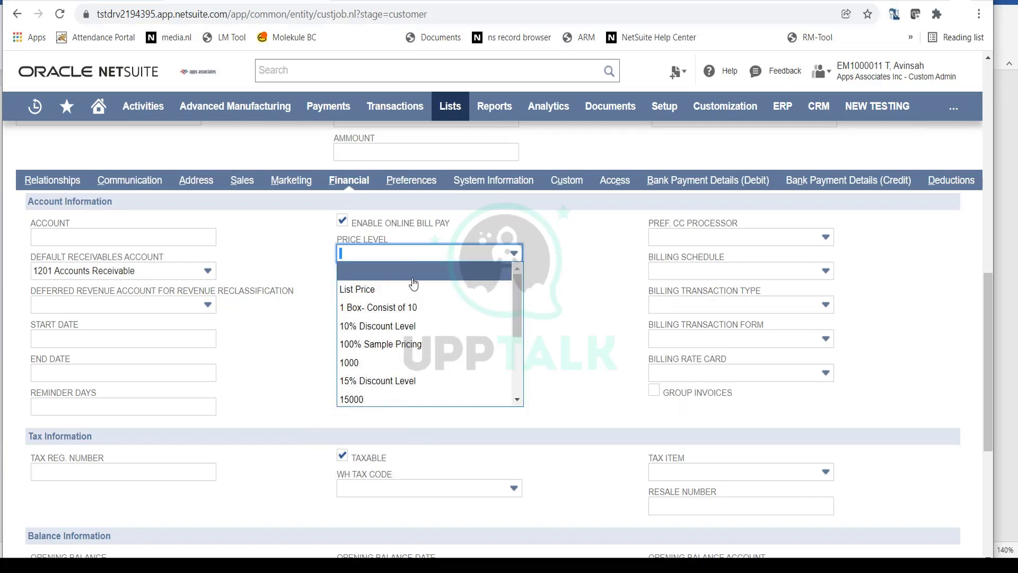
click(399, 292)
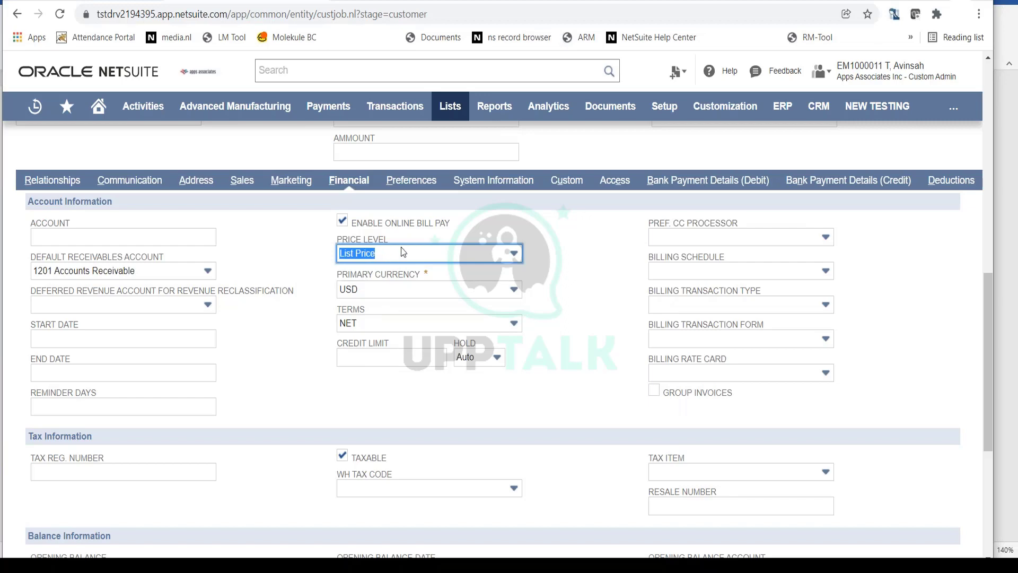
click(491, 250)
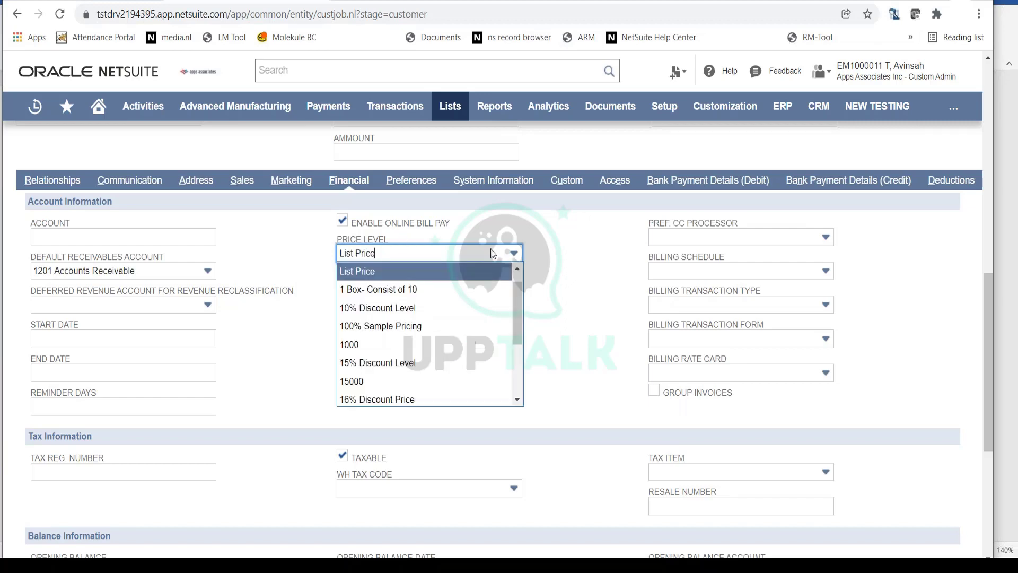
click(421, 364)
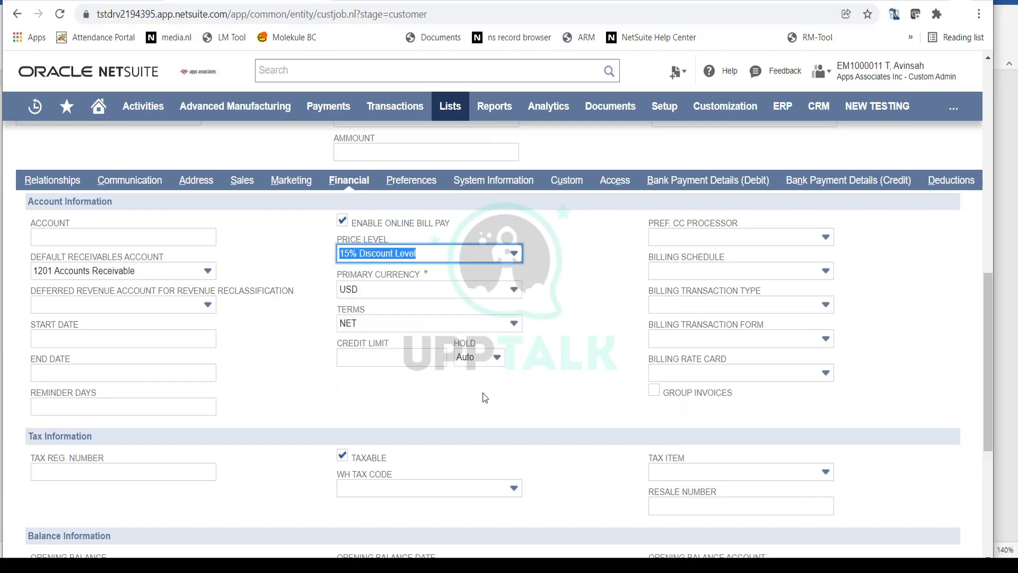
click(548, 404)
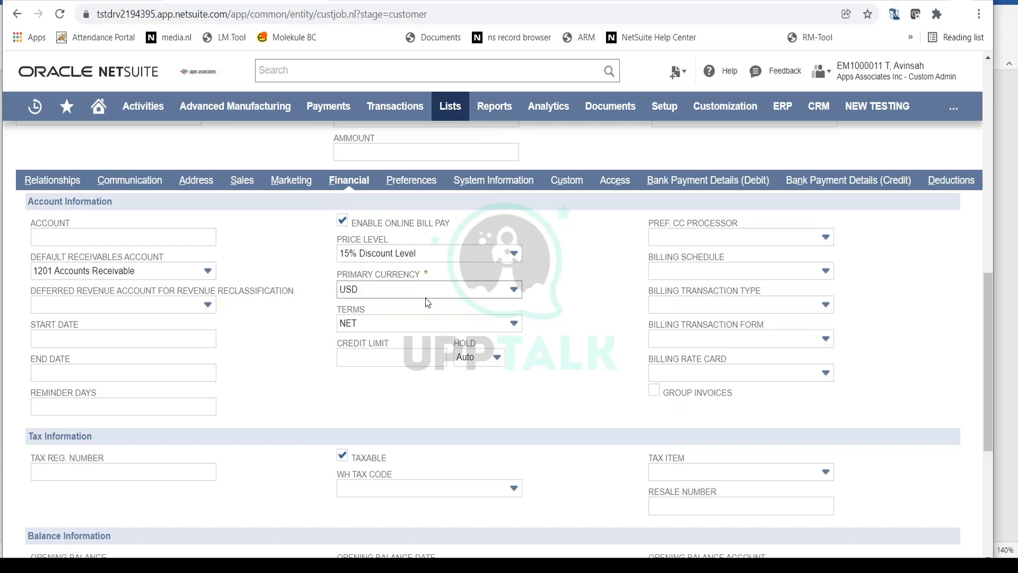
click(450, 258)
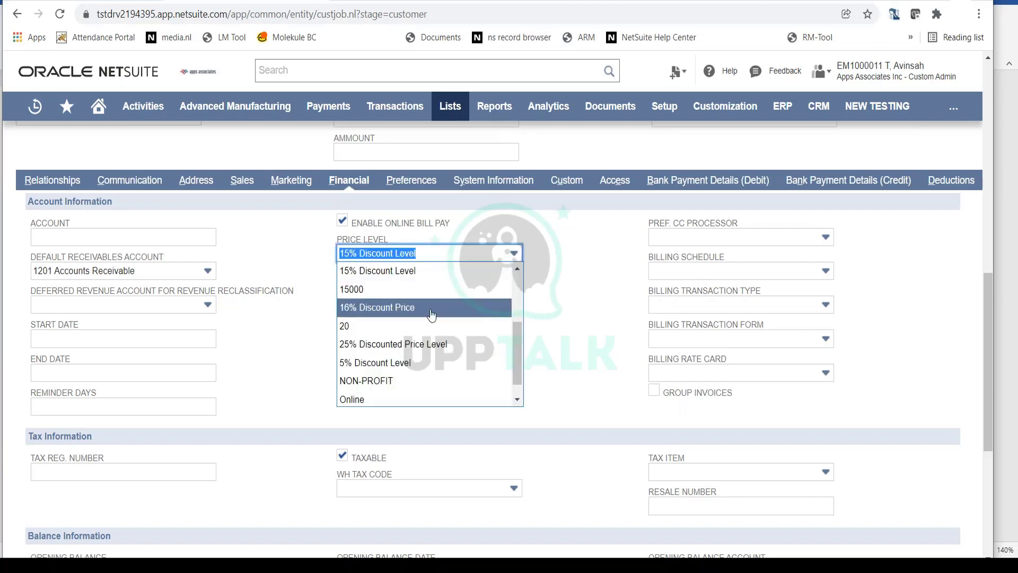
click(408, 289)
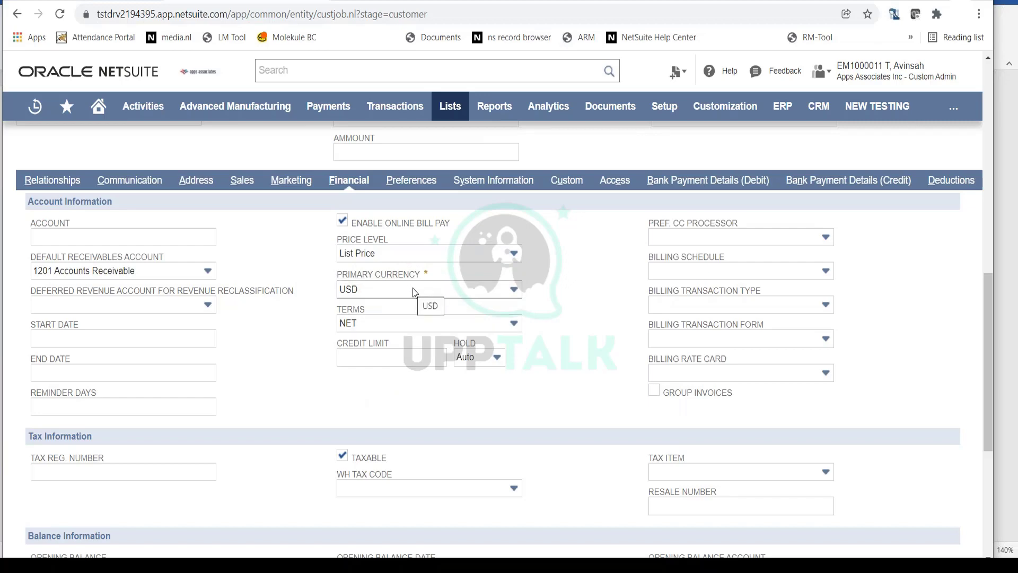
- Review the customer's primary subsidiary and examine the currencies available as its primary currency
scroll(450, 328, up, 15)
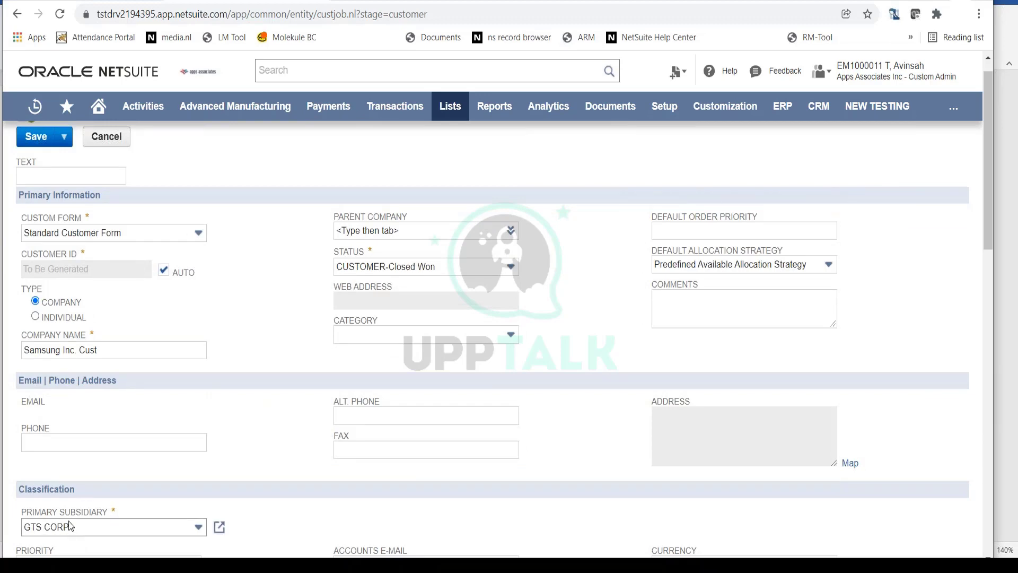
scroll(422, 403, down, 10)
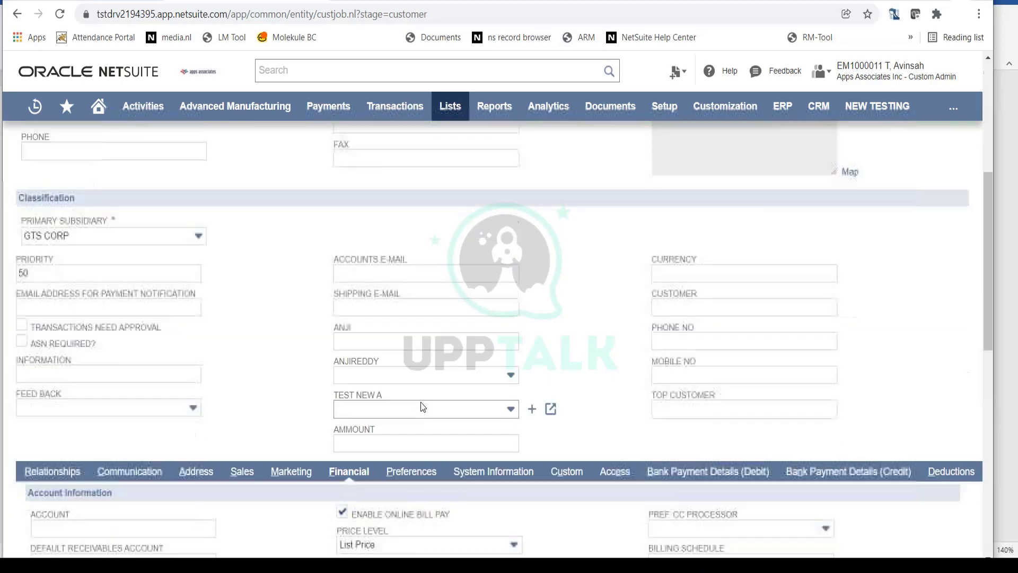
click(459, 290)
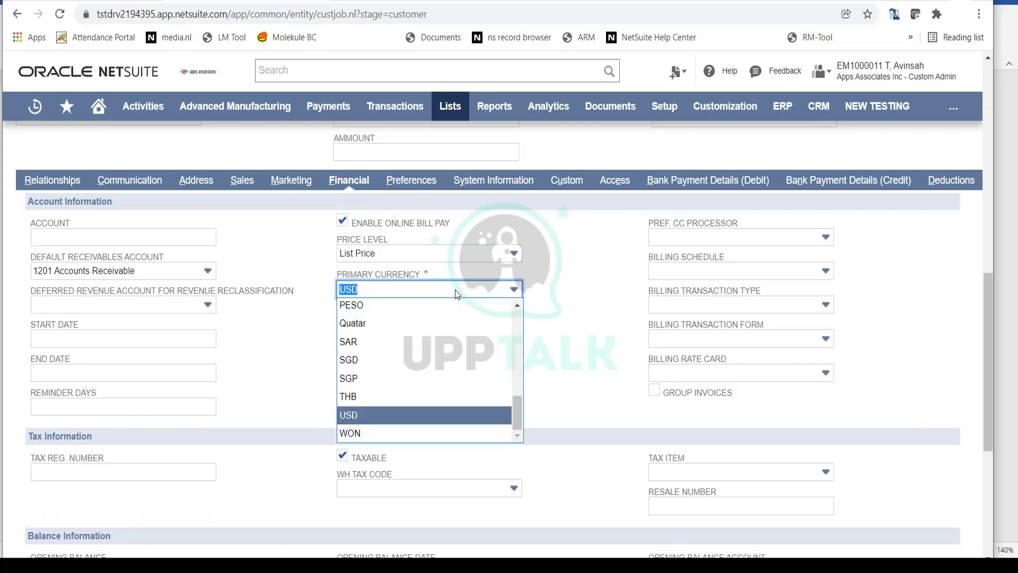
click(517, 307)
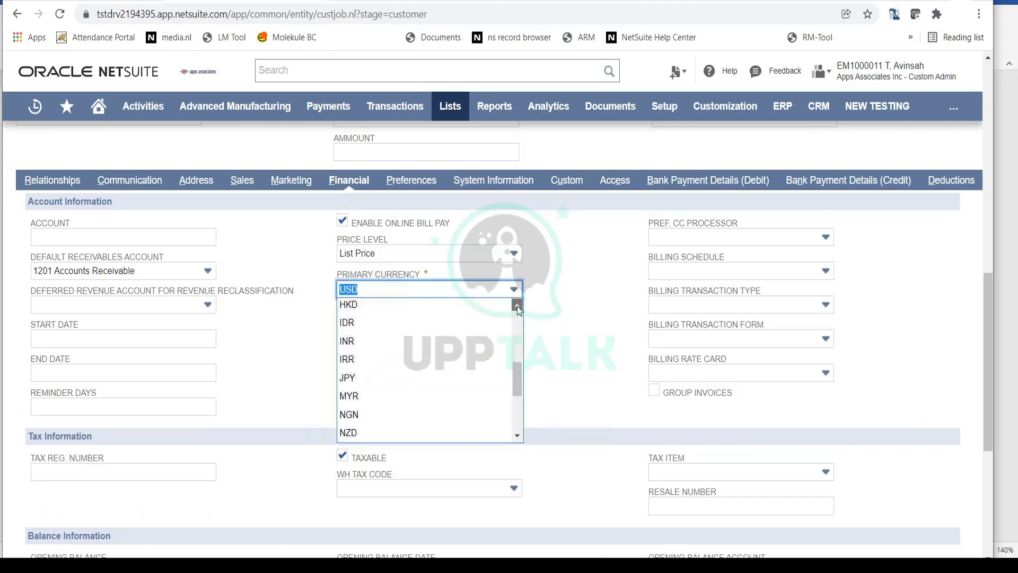
scroll(519, 311, up, 5)
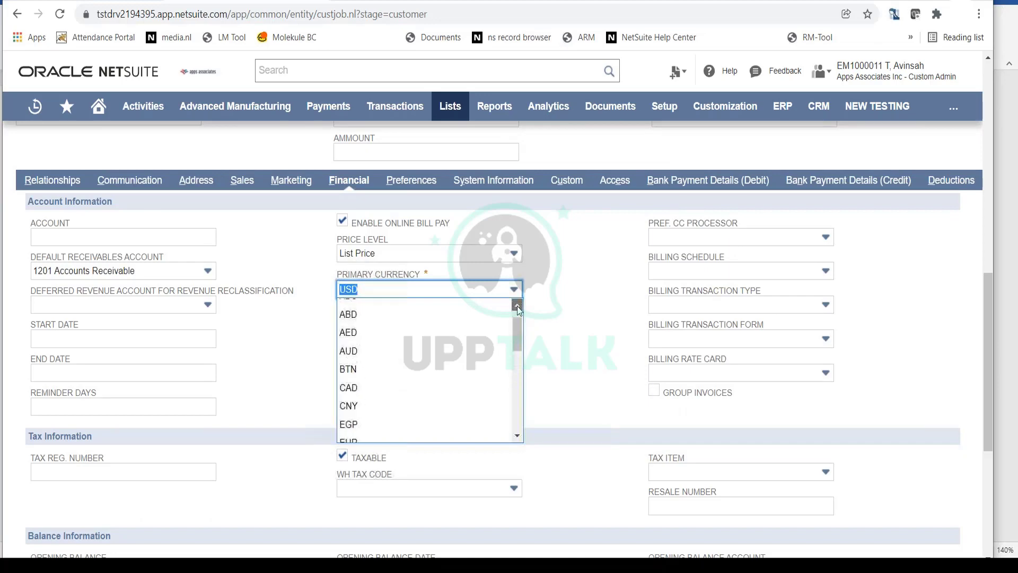
click(550, 338)
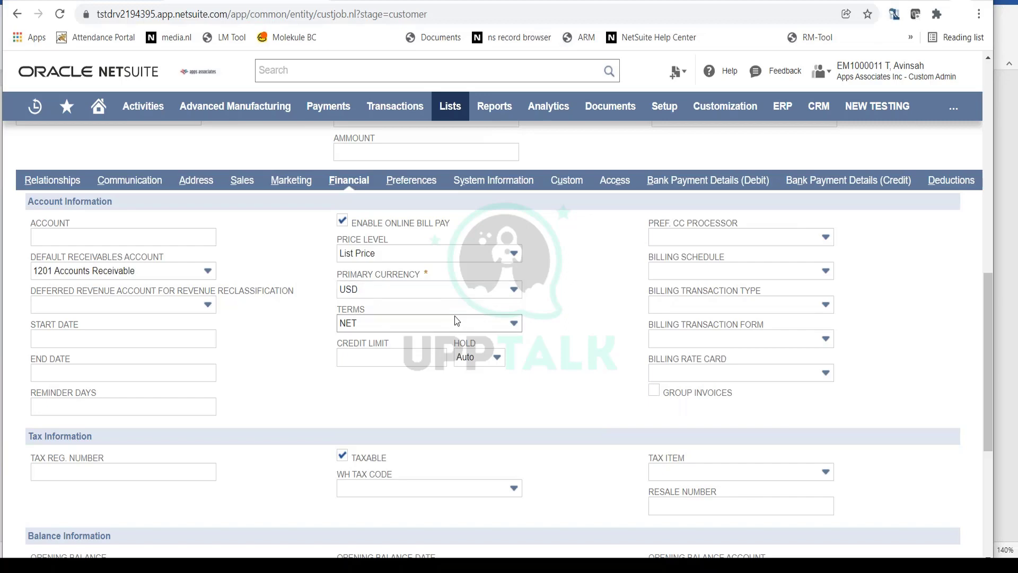
- Set the customer's payment terms to Net 30 and view the available credit hold options
click(481, 322)
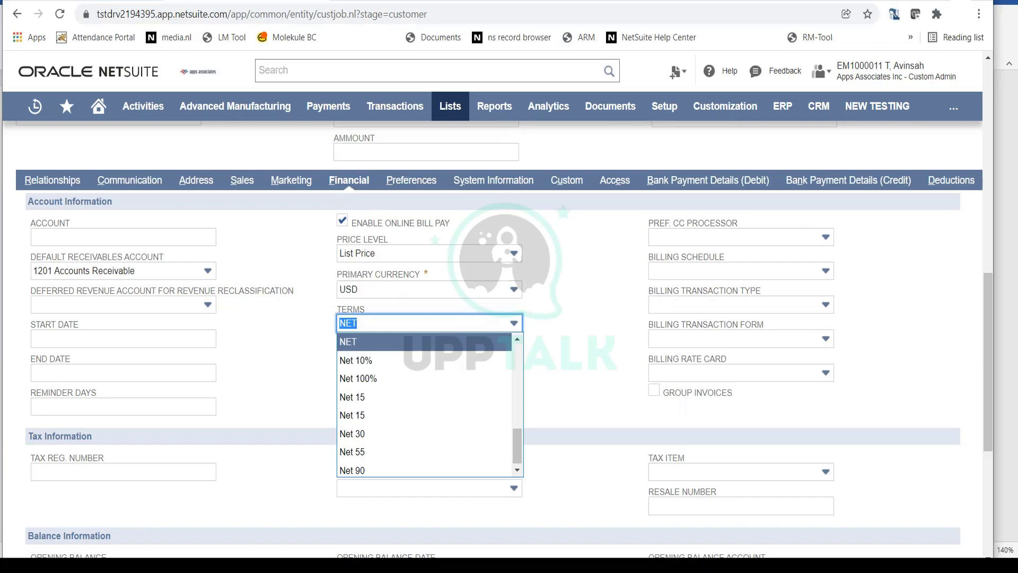
click(385, 439)
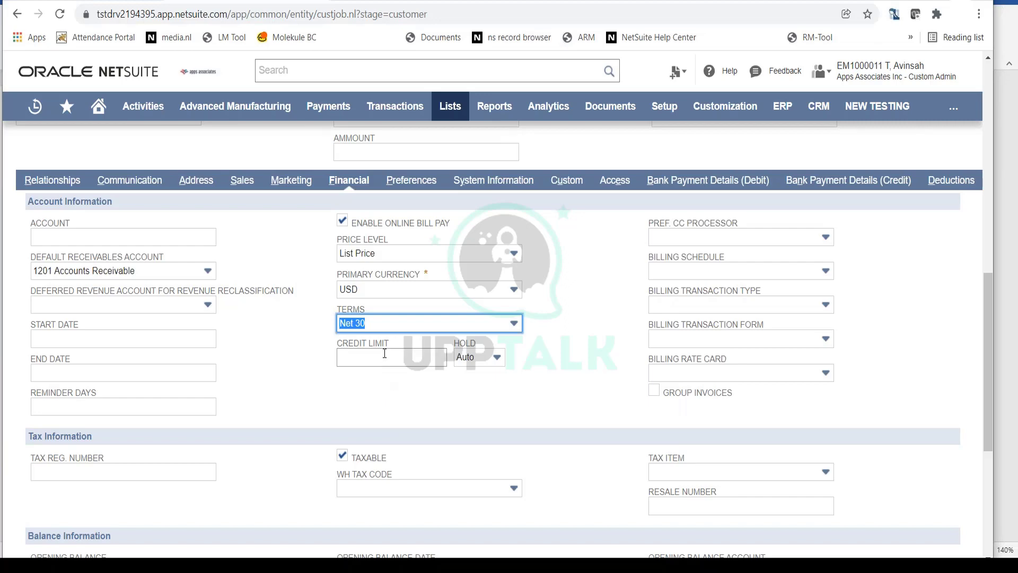
click(493, 361)
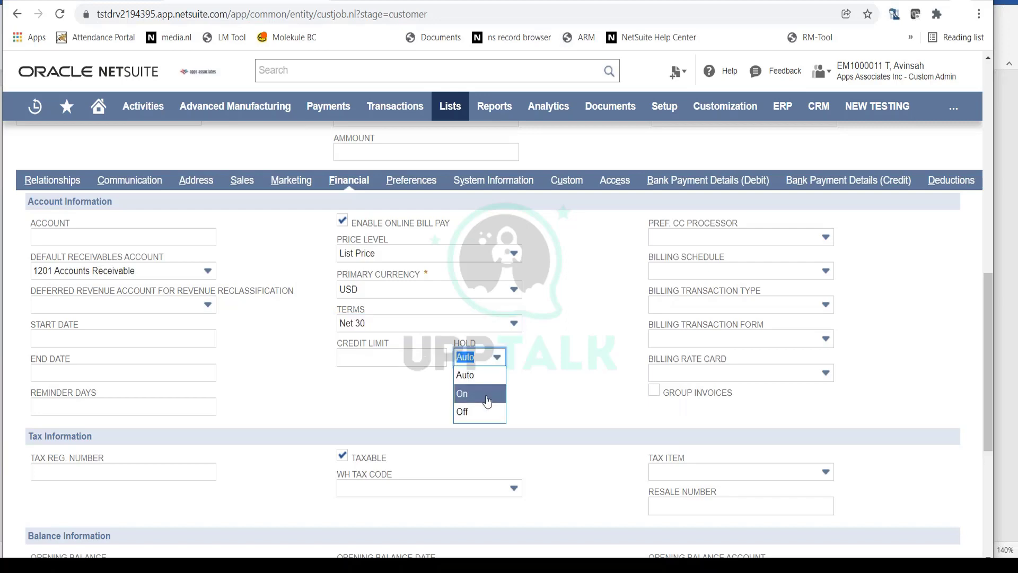
click(535, 386)
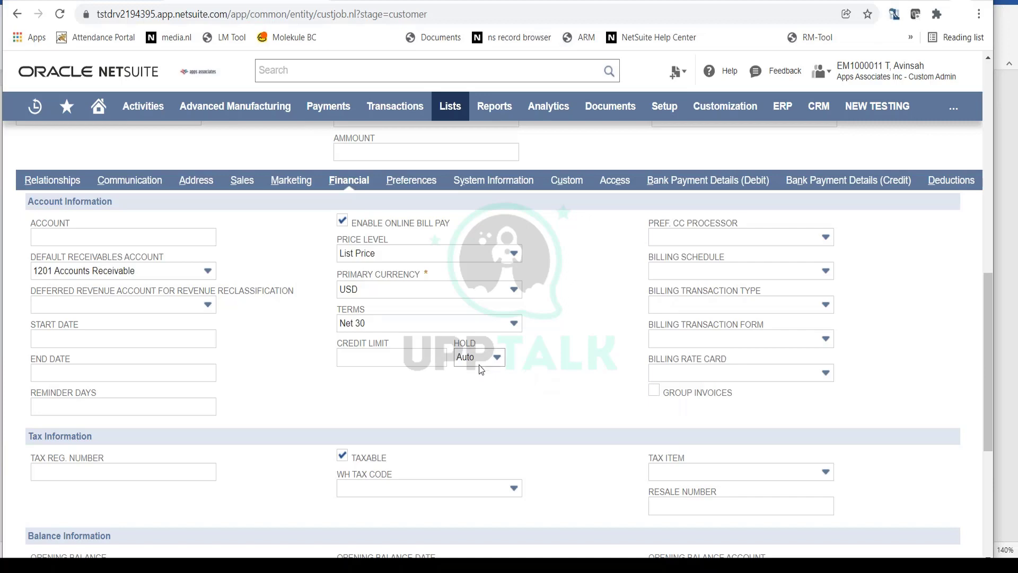
- Examine the tax items available in the customer's tax information
scroll(471, 385, down, 4)
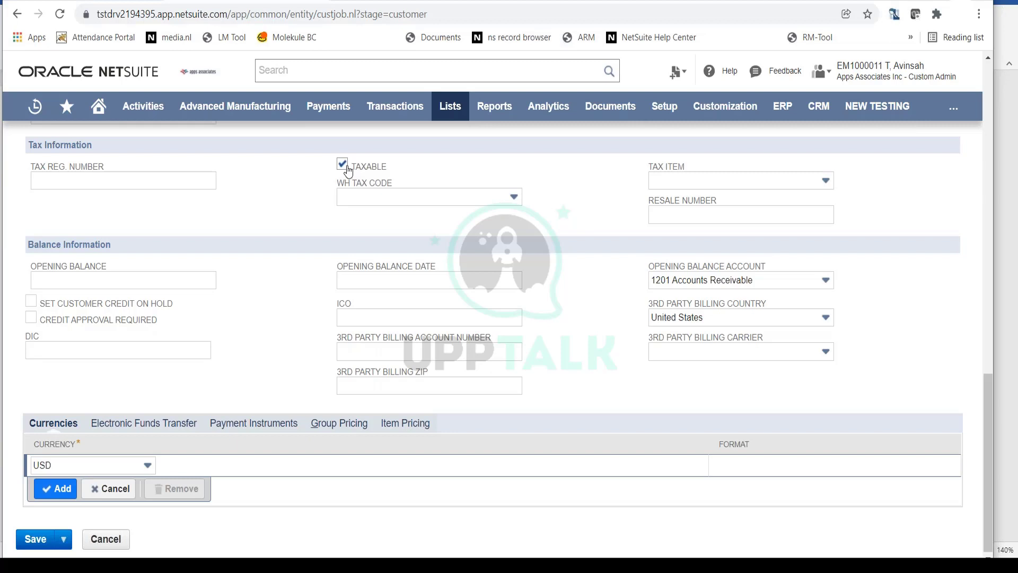
click(815, 181)
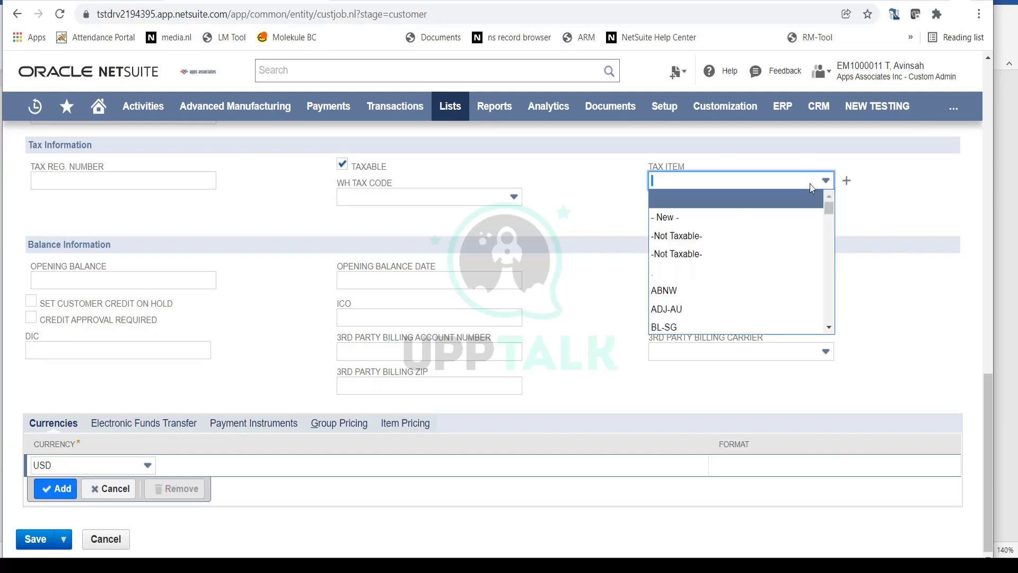
scroll(804, 222, down, 10)
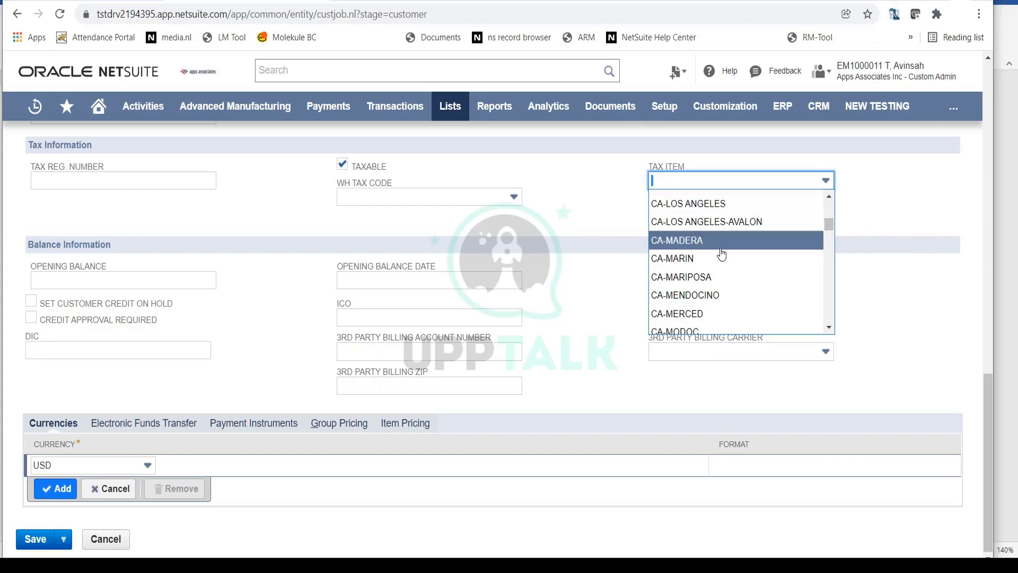
scroll(744, 241, down, 3)
scroll(744, 240, down, 10)
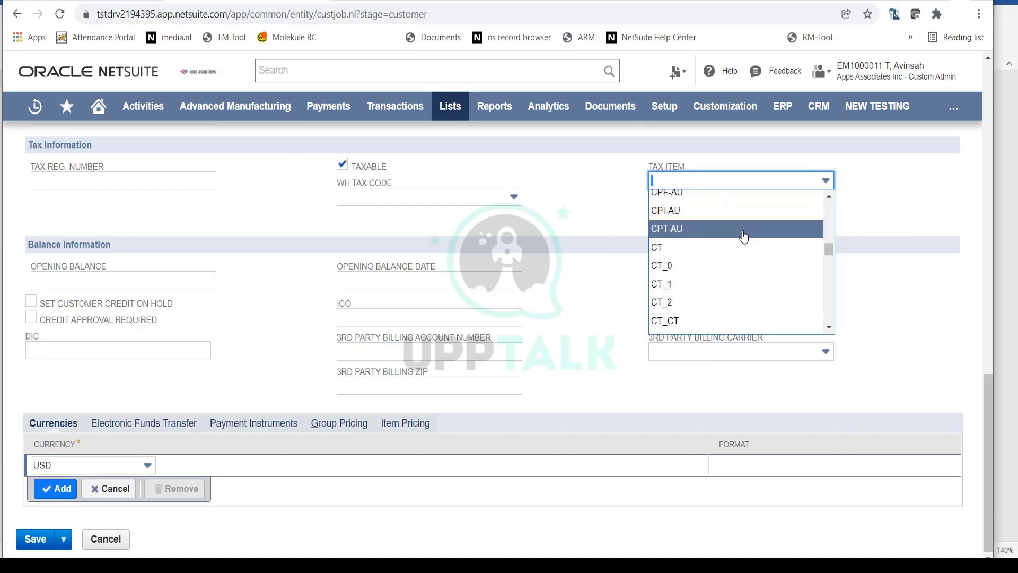
click(616, 192)
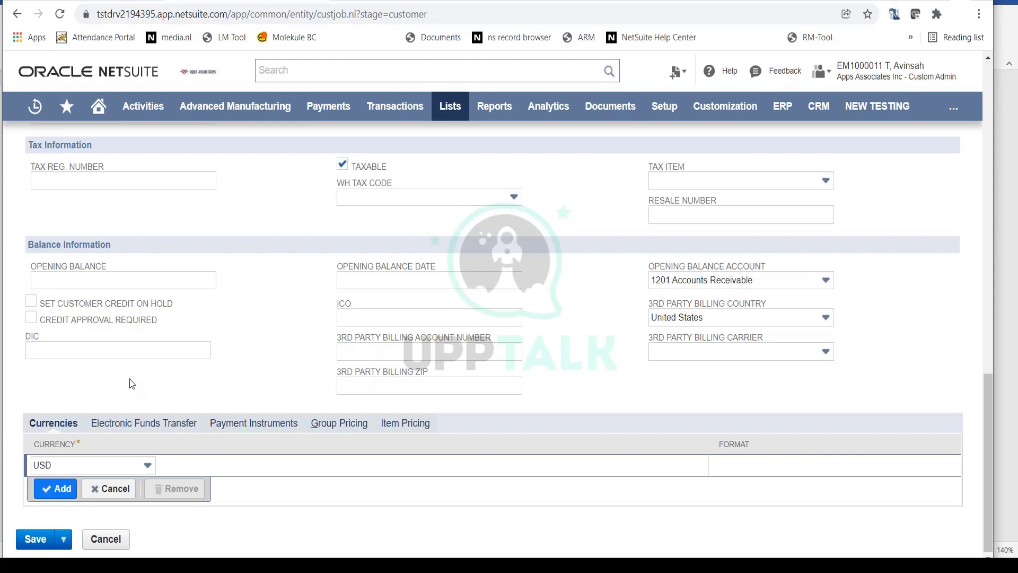
- Try to add USD to the customer's currencies and view the selectable currencies
click(56, 486)
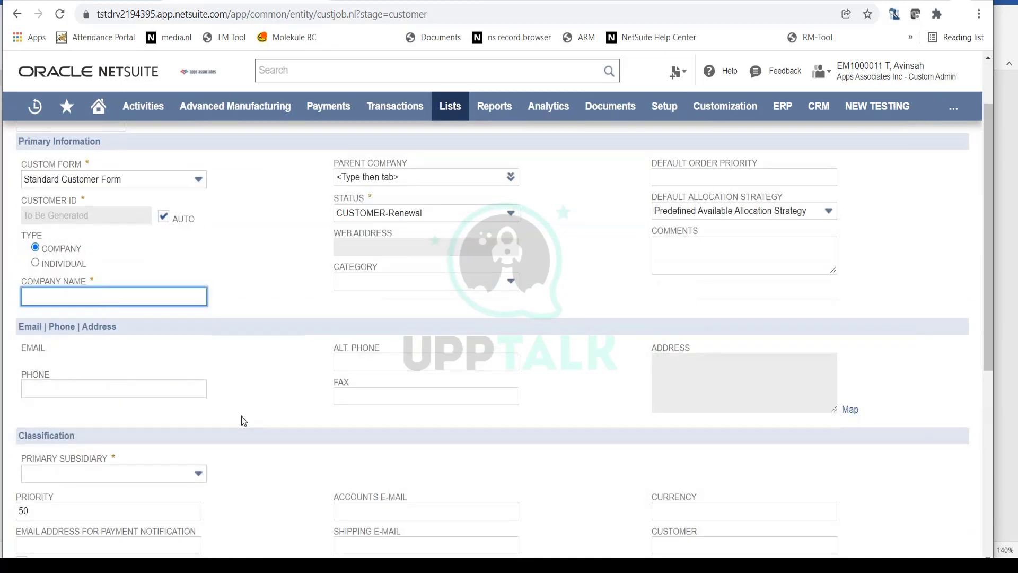
click(366, 366)
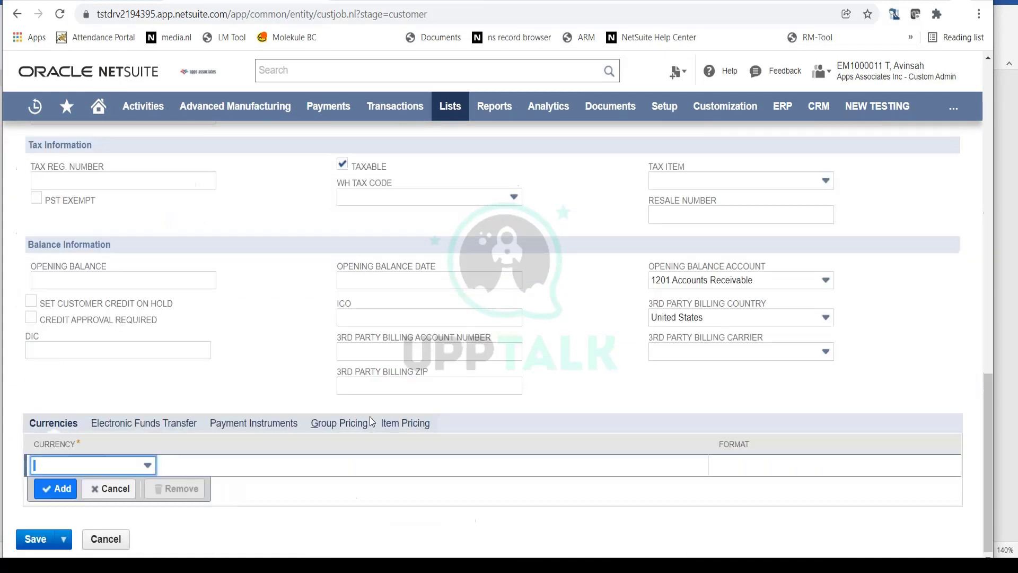
click(120, 468)
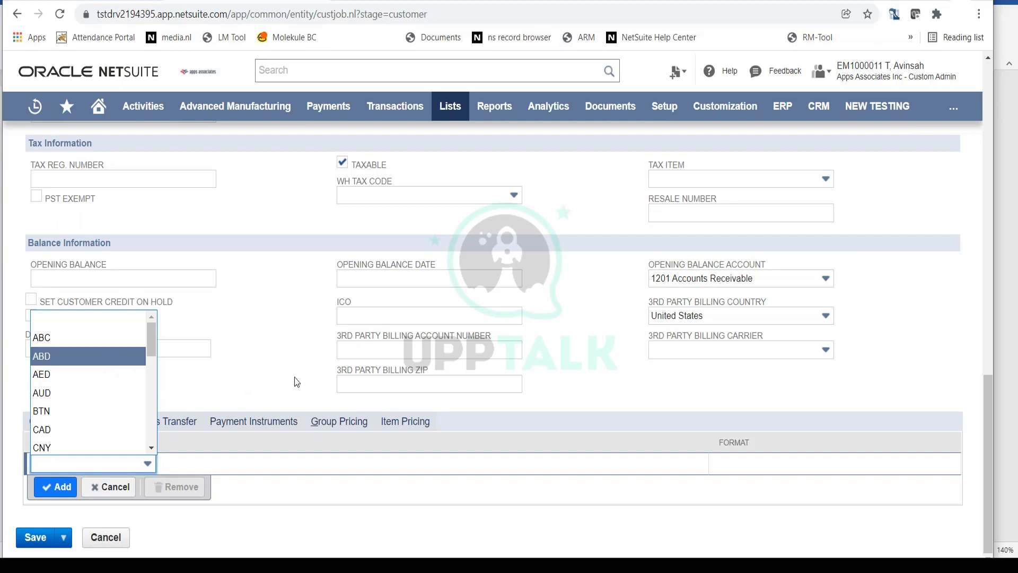
- Enter the company name Samsung Inc. Cus and set the primary subsidiary to GTS CORP
scroll(301, 374, up, 4)
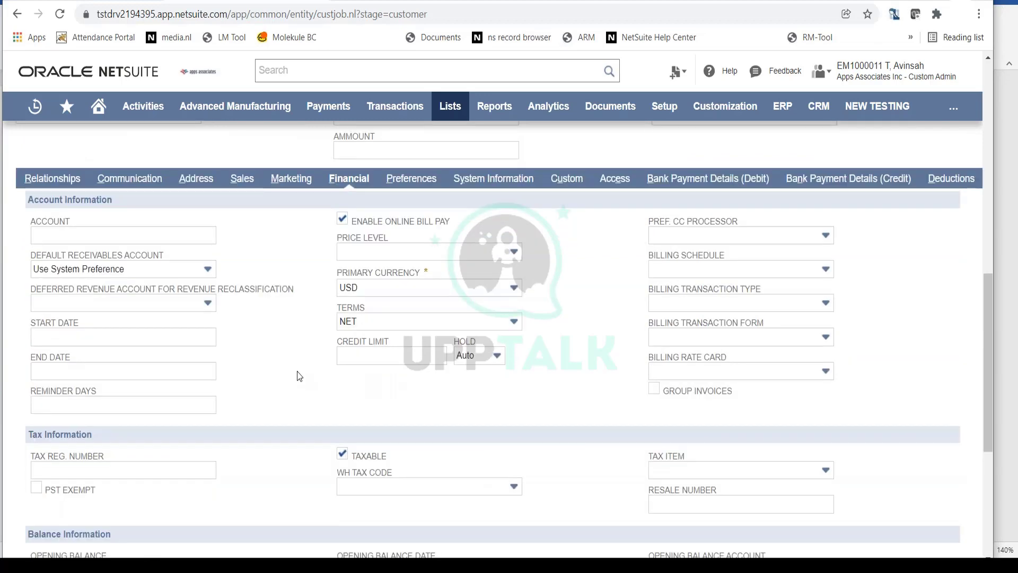
scroll(299, 376, up, 10)
click(143, 348)
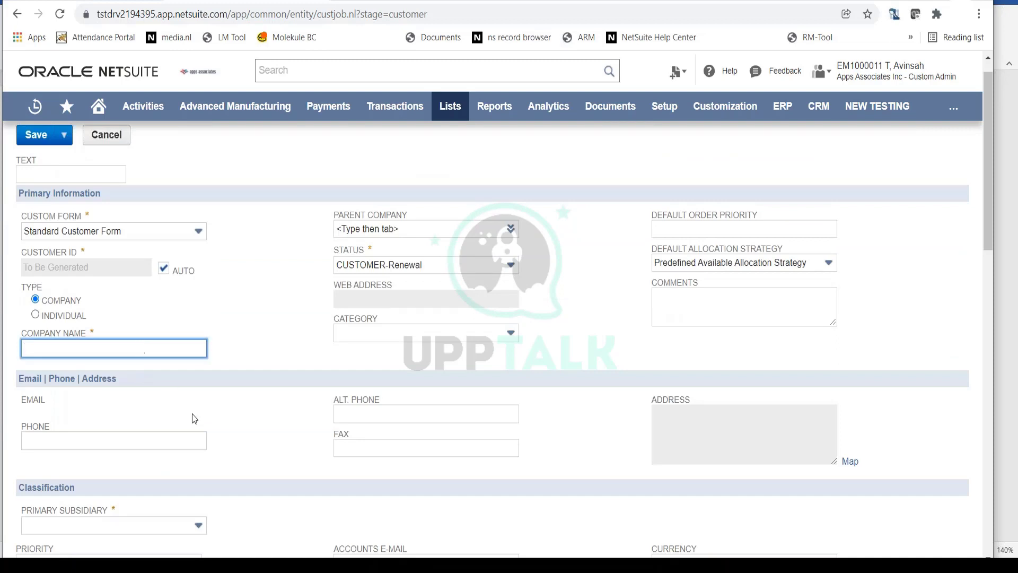
text(Samsung Inc. Cus)
scroll(213, 419, down, 5)
click(148, 234)
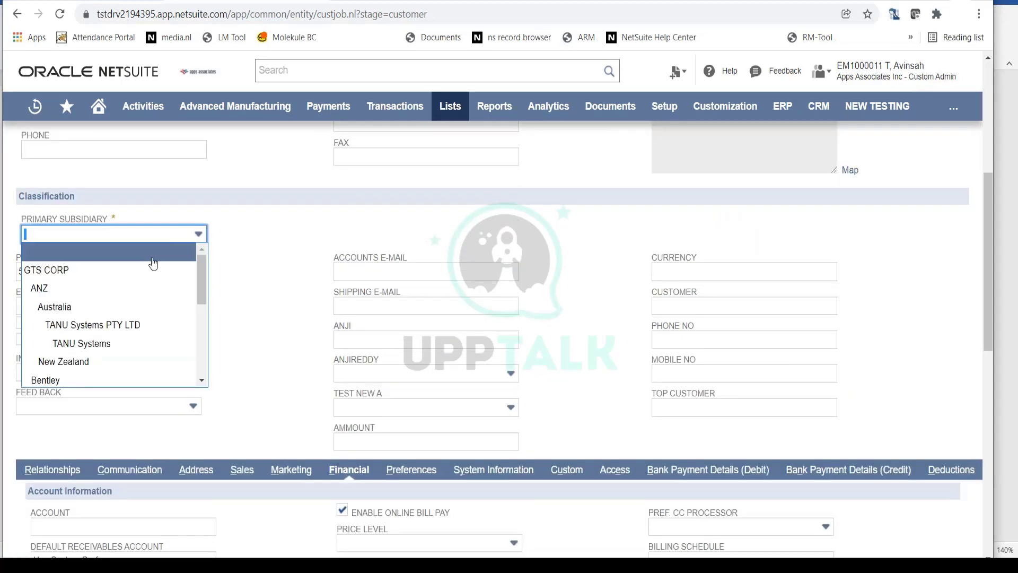
click(139, 270)
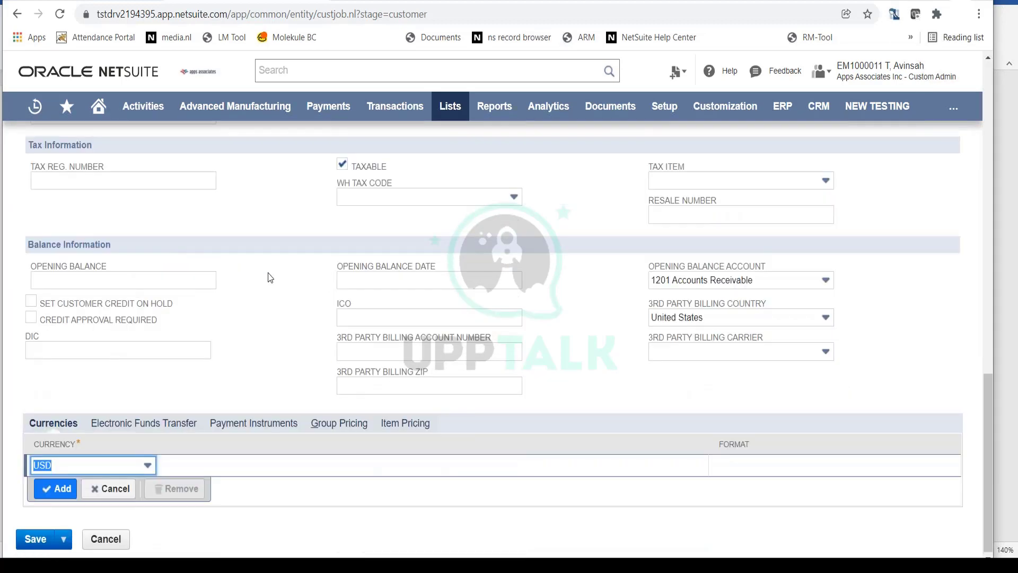
- Save the new customer record
scroll(291, 284, up, 10)
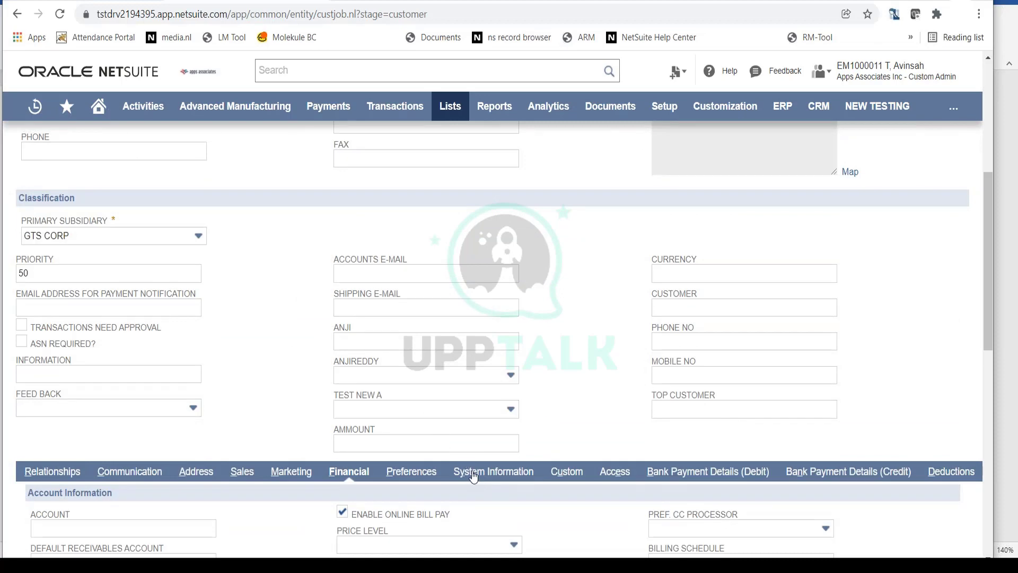
scroll(475, 456, up, 5)
scroll(475, 456, up, 1)
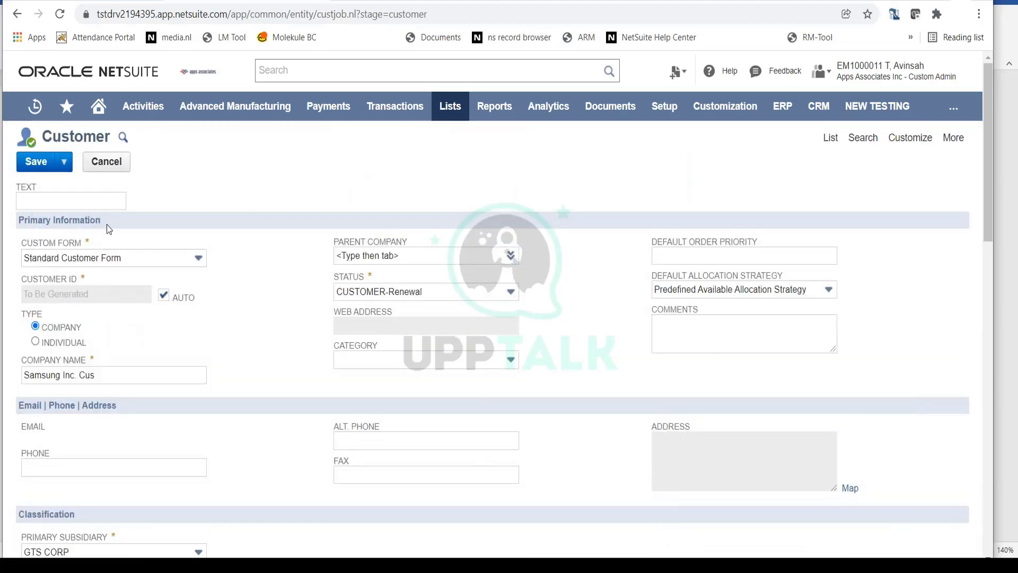
click(29, 169)
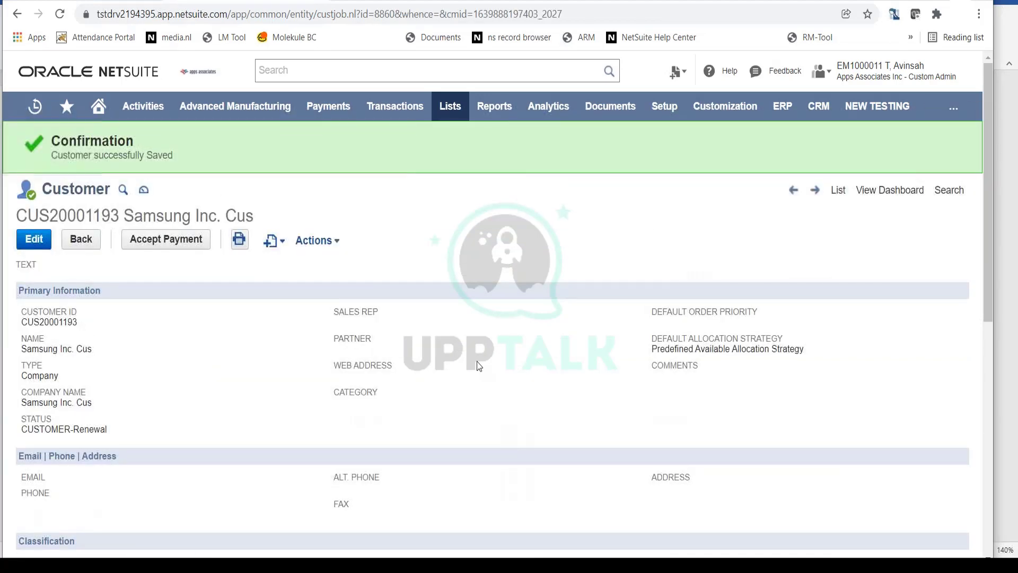